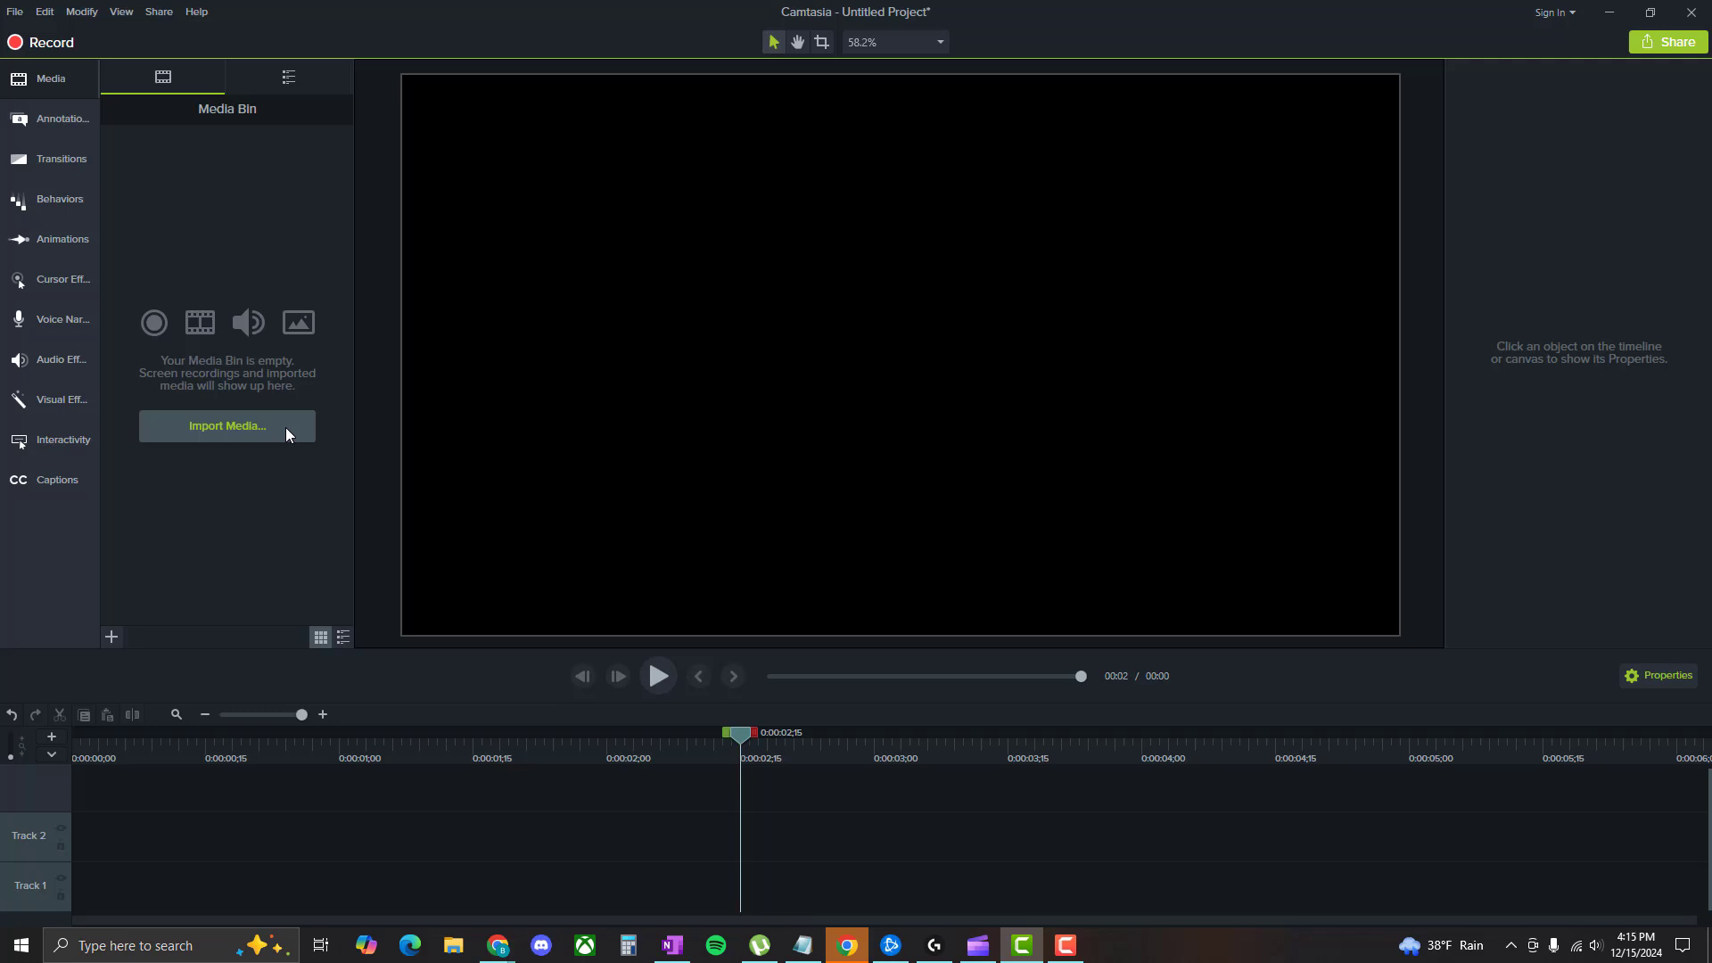
# - Try to import the IMG_9430 video from the KIA radio volume folder into the Media Bin
pyautogui.click(286, 429)
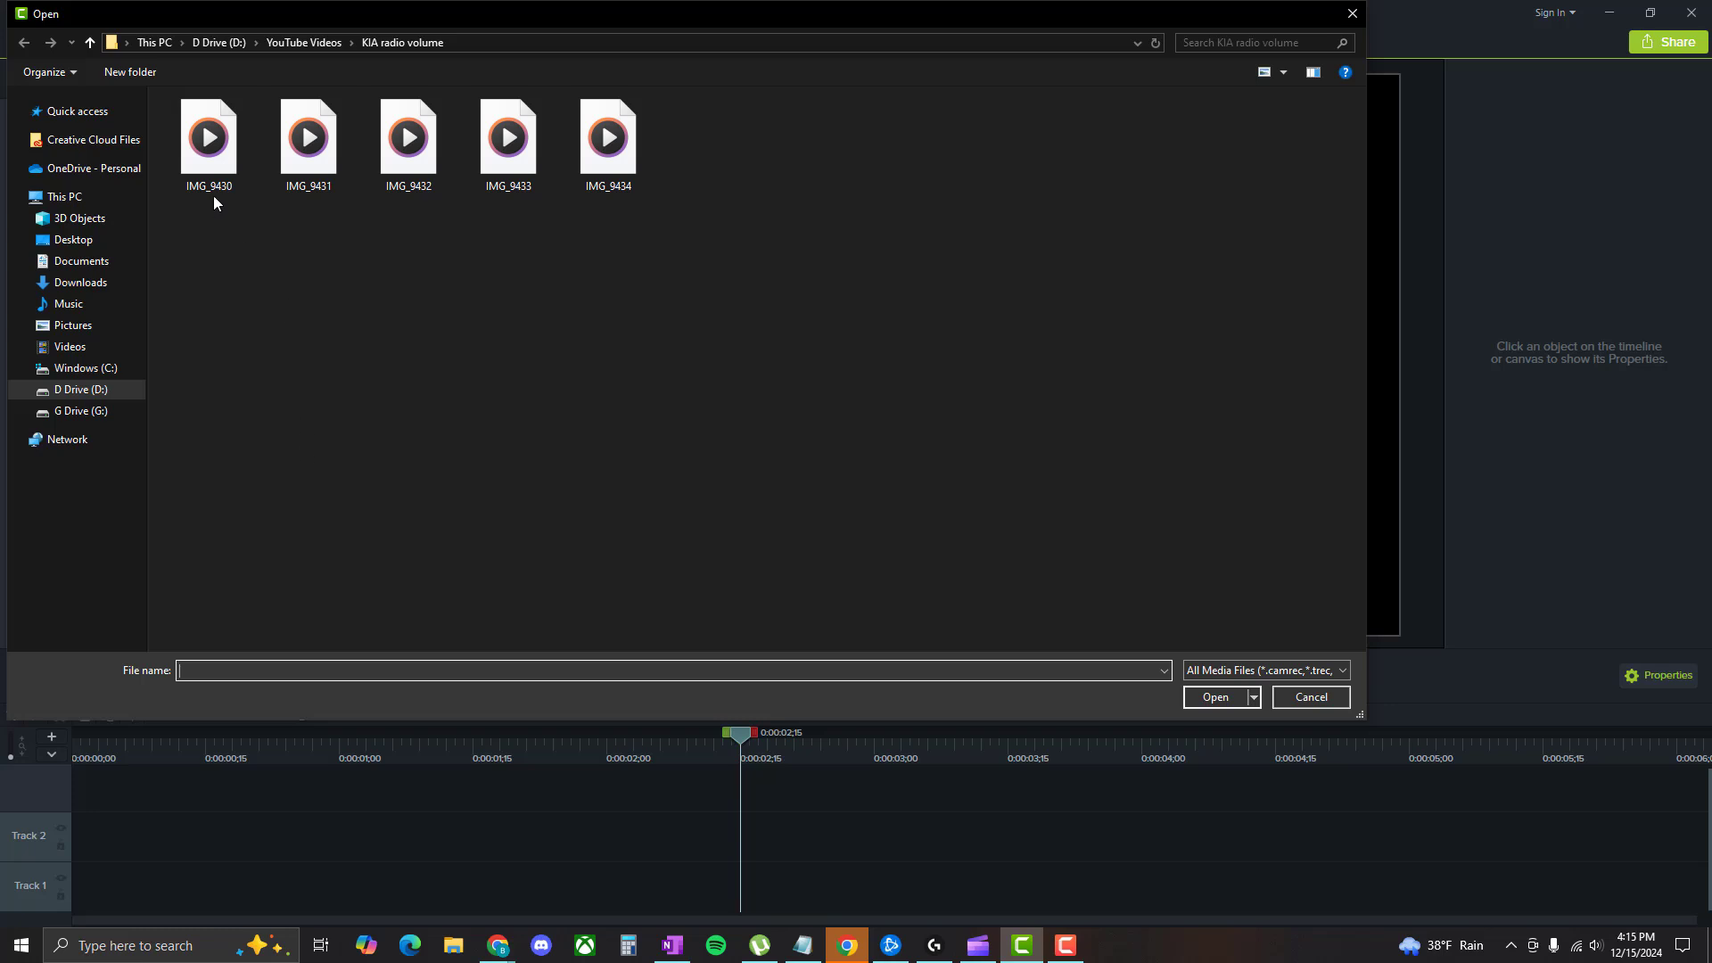
pyautogui.click(213, 185)
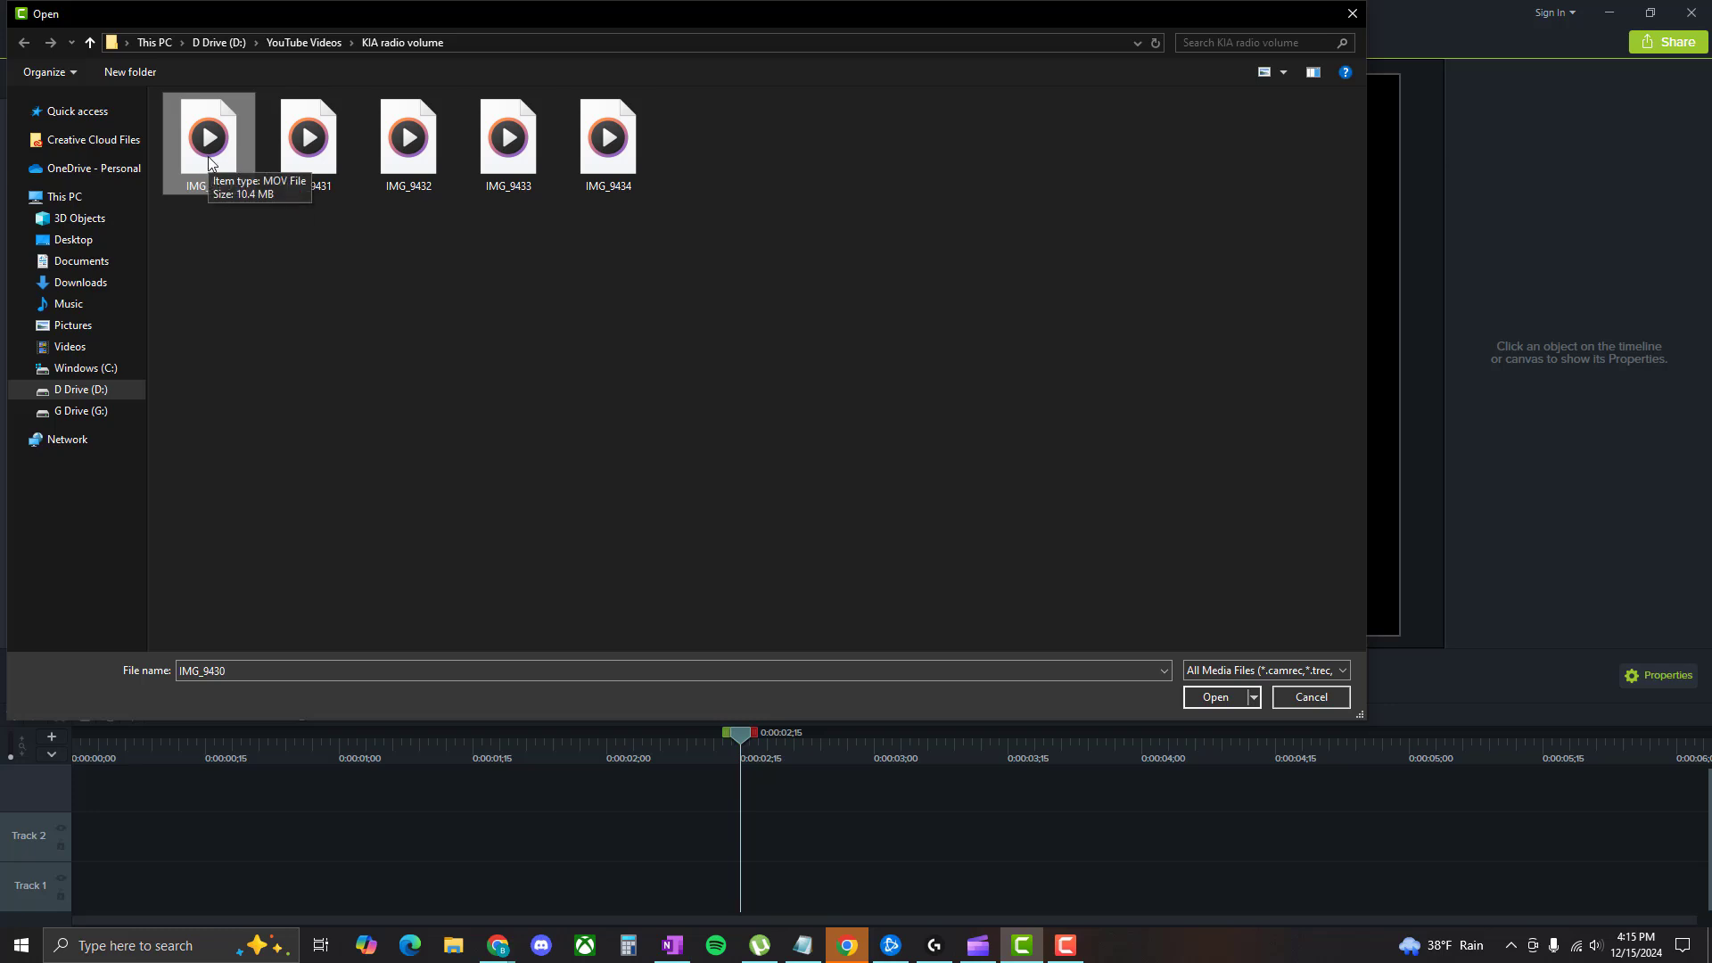
pyautogui.doubleClick(210, 161)
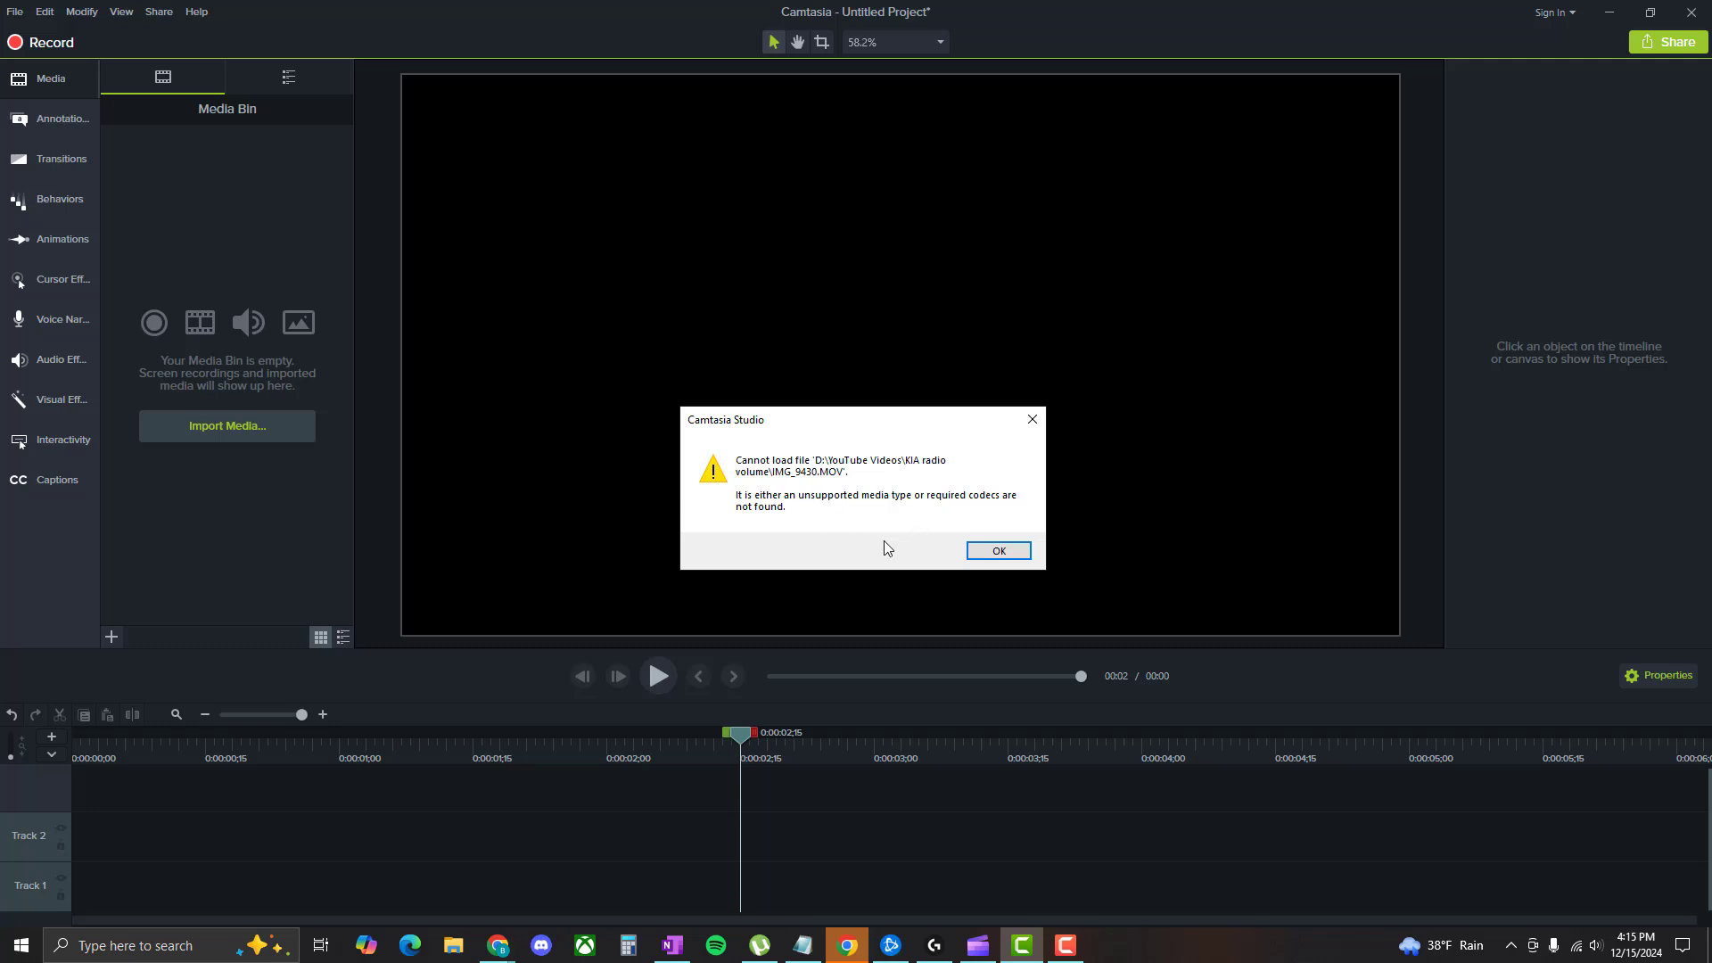
pyautogui.click(1020, 552)
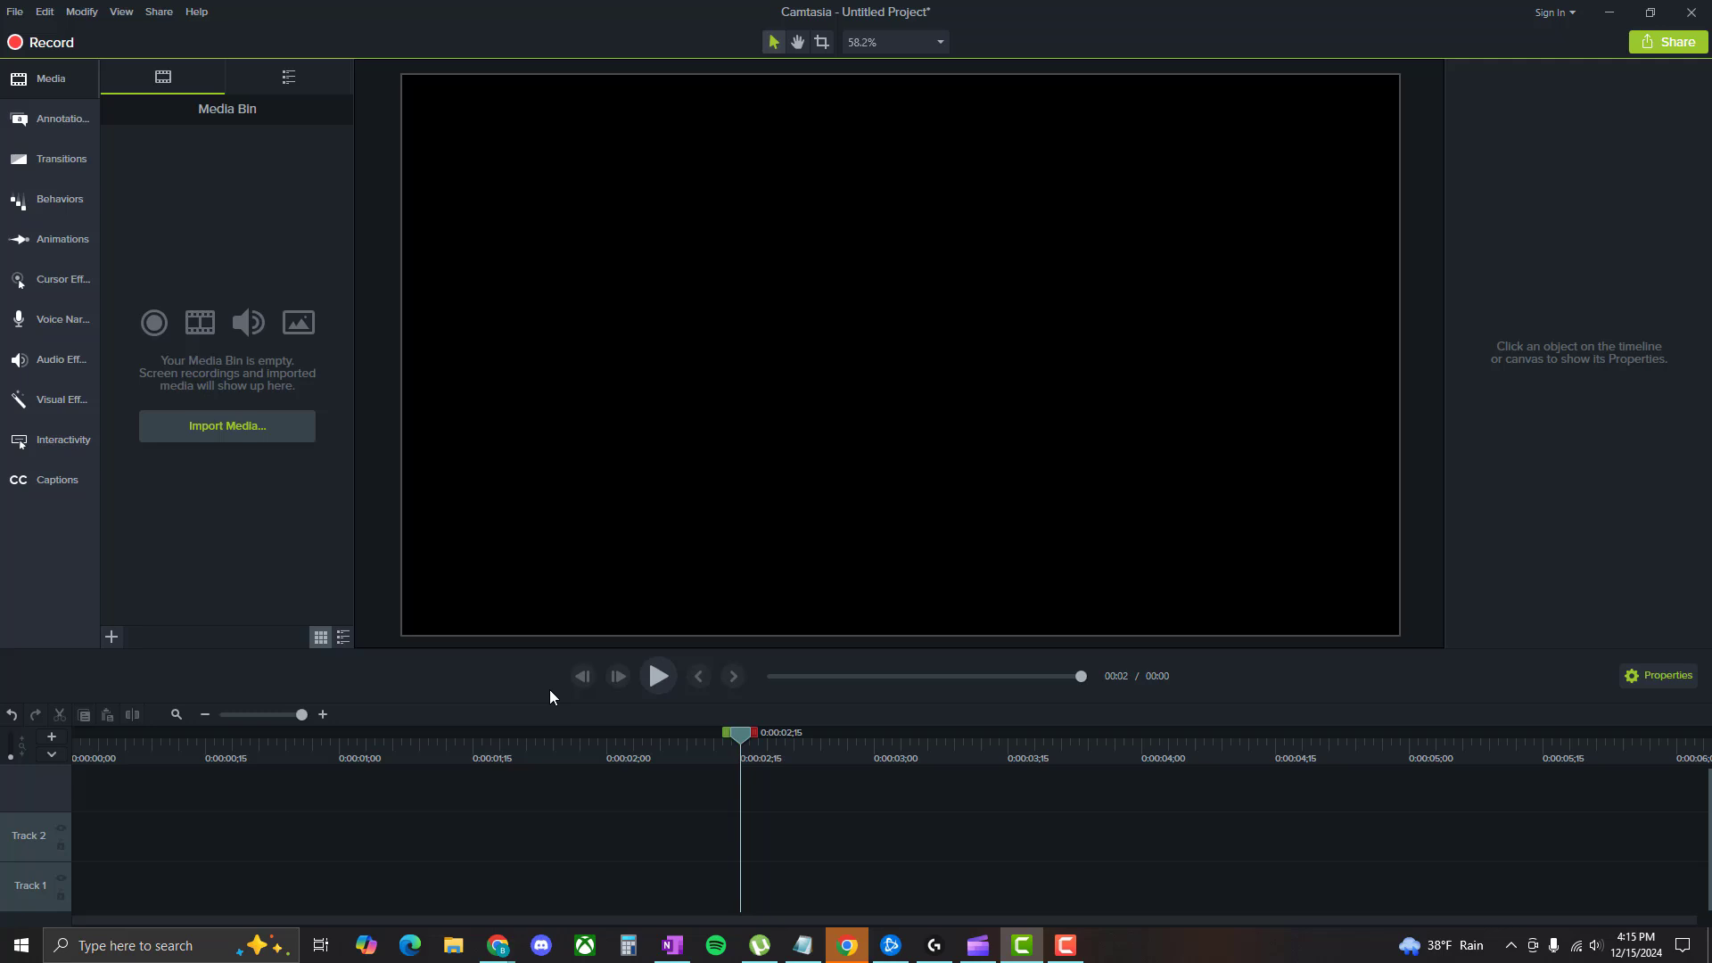
# - Search the computer for Microsoft Clipchamp and switch to that app
pyautogui.click(172, 953)
pyautogui.click(936, 754)
pyautogui.click(150, 952)
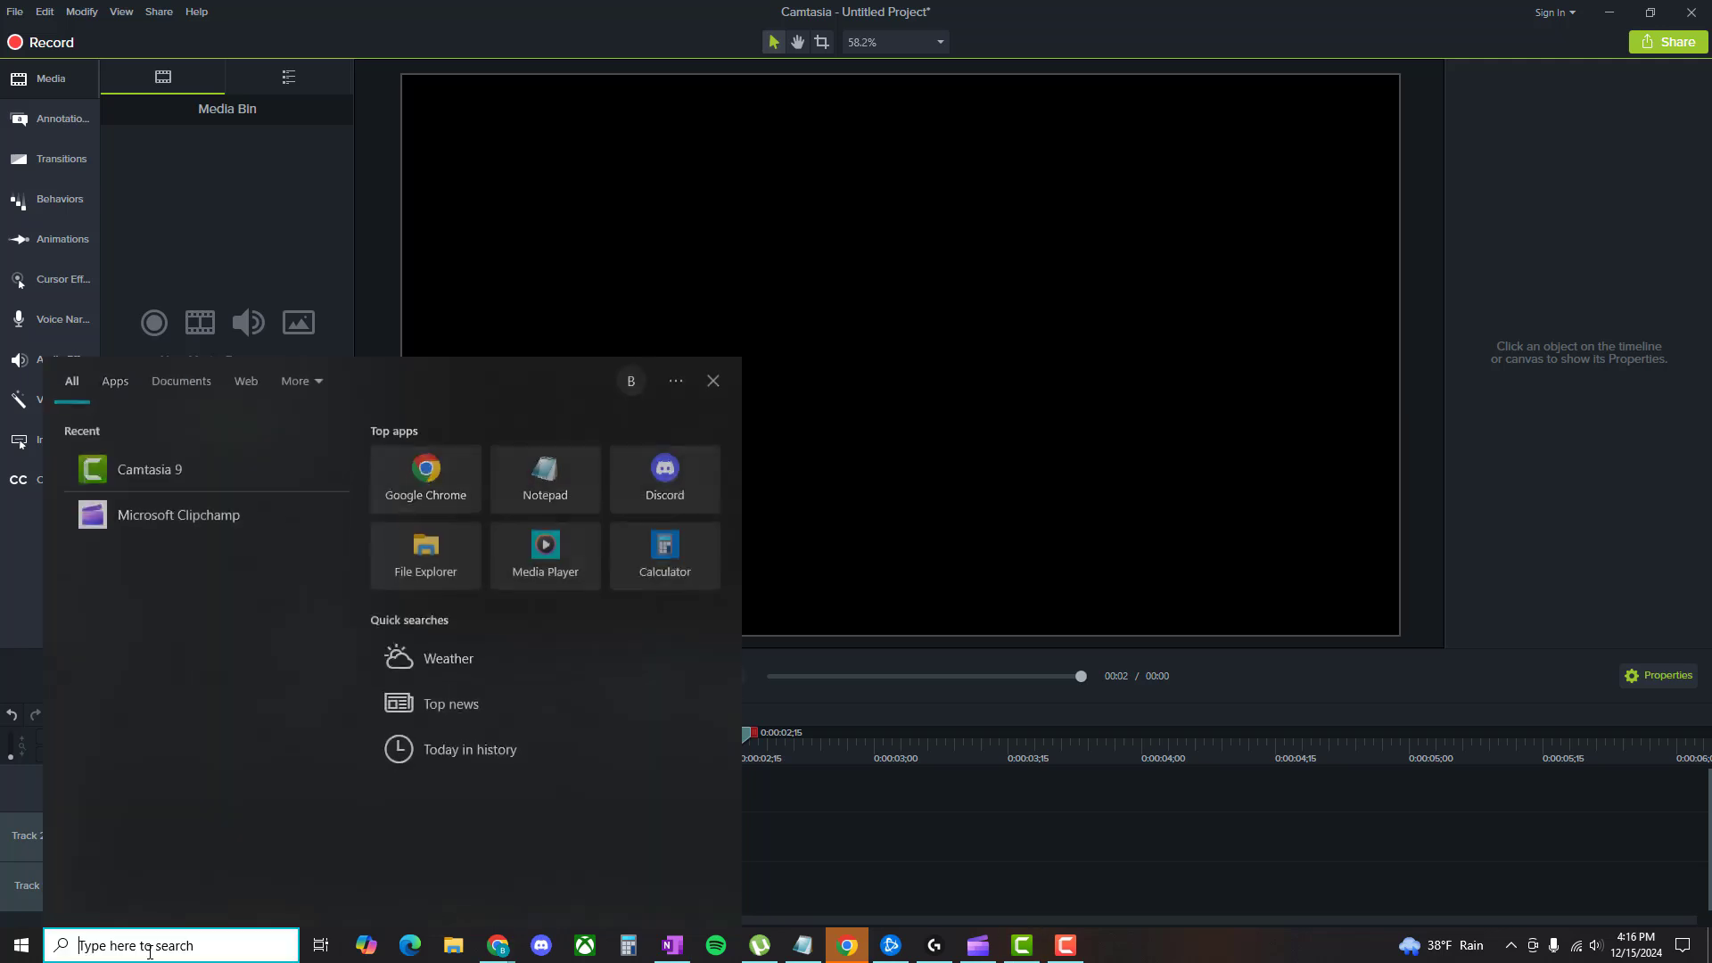
pyautogui.write('m')
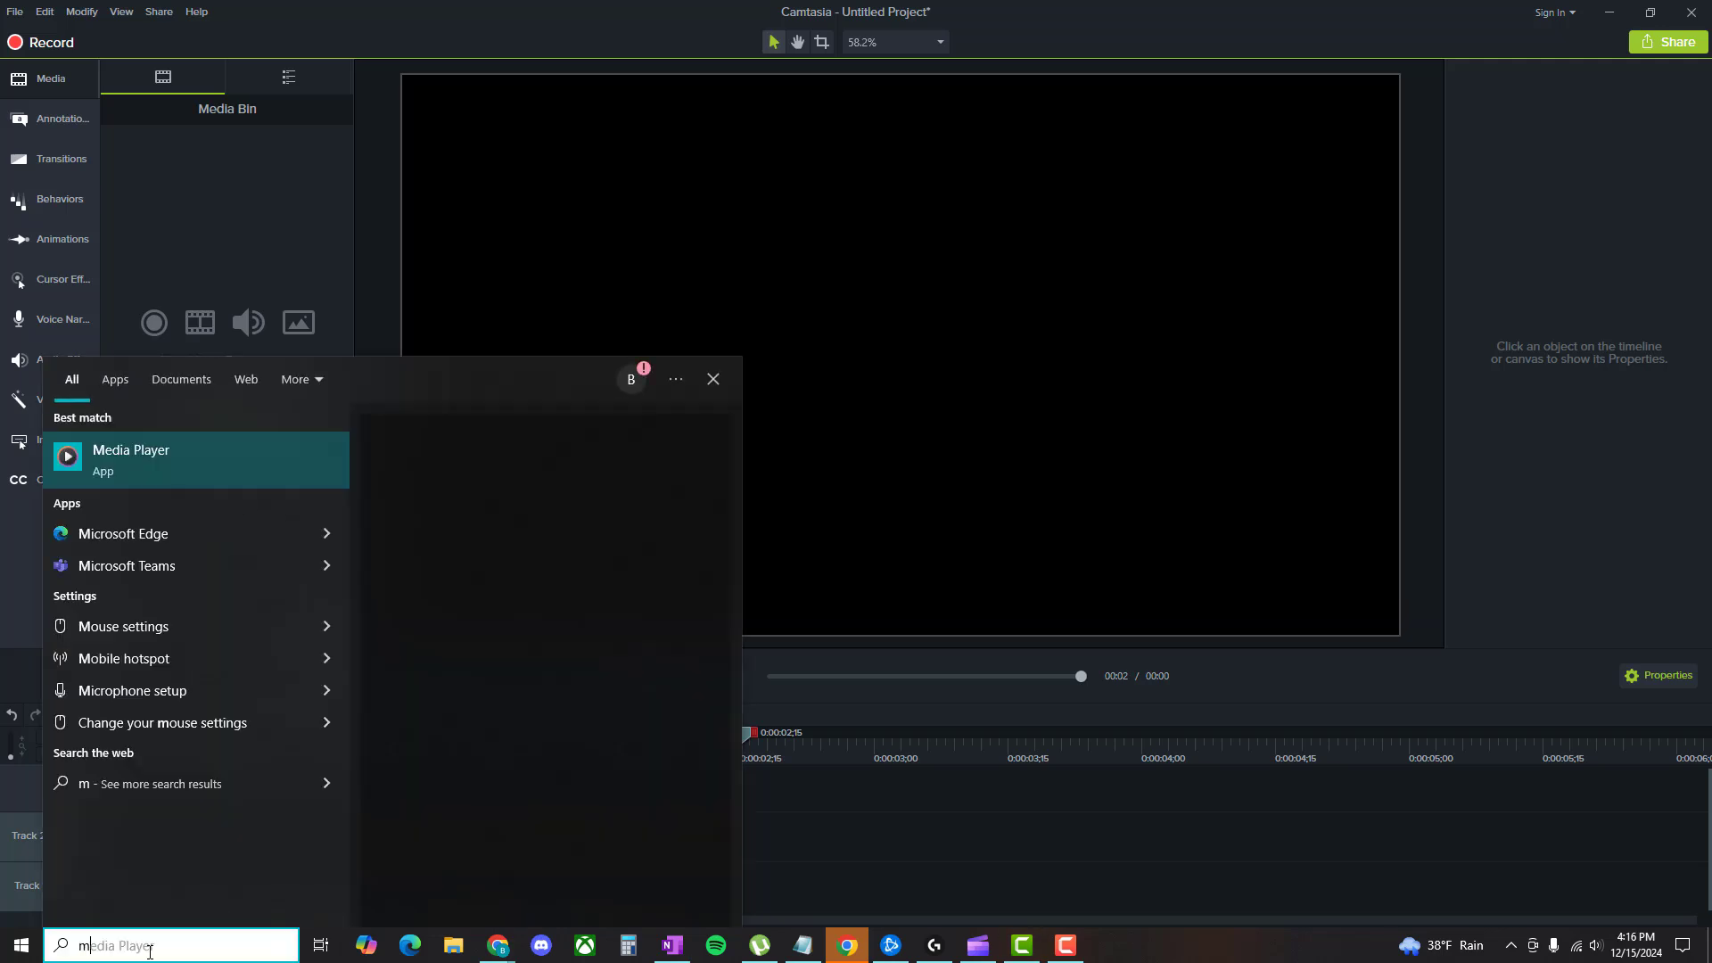
pyautogui.write('icrosoft clip cham')
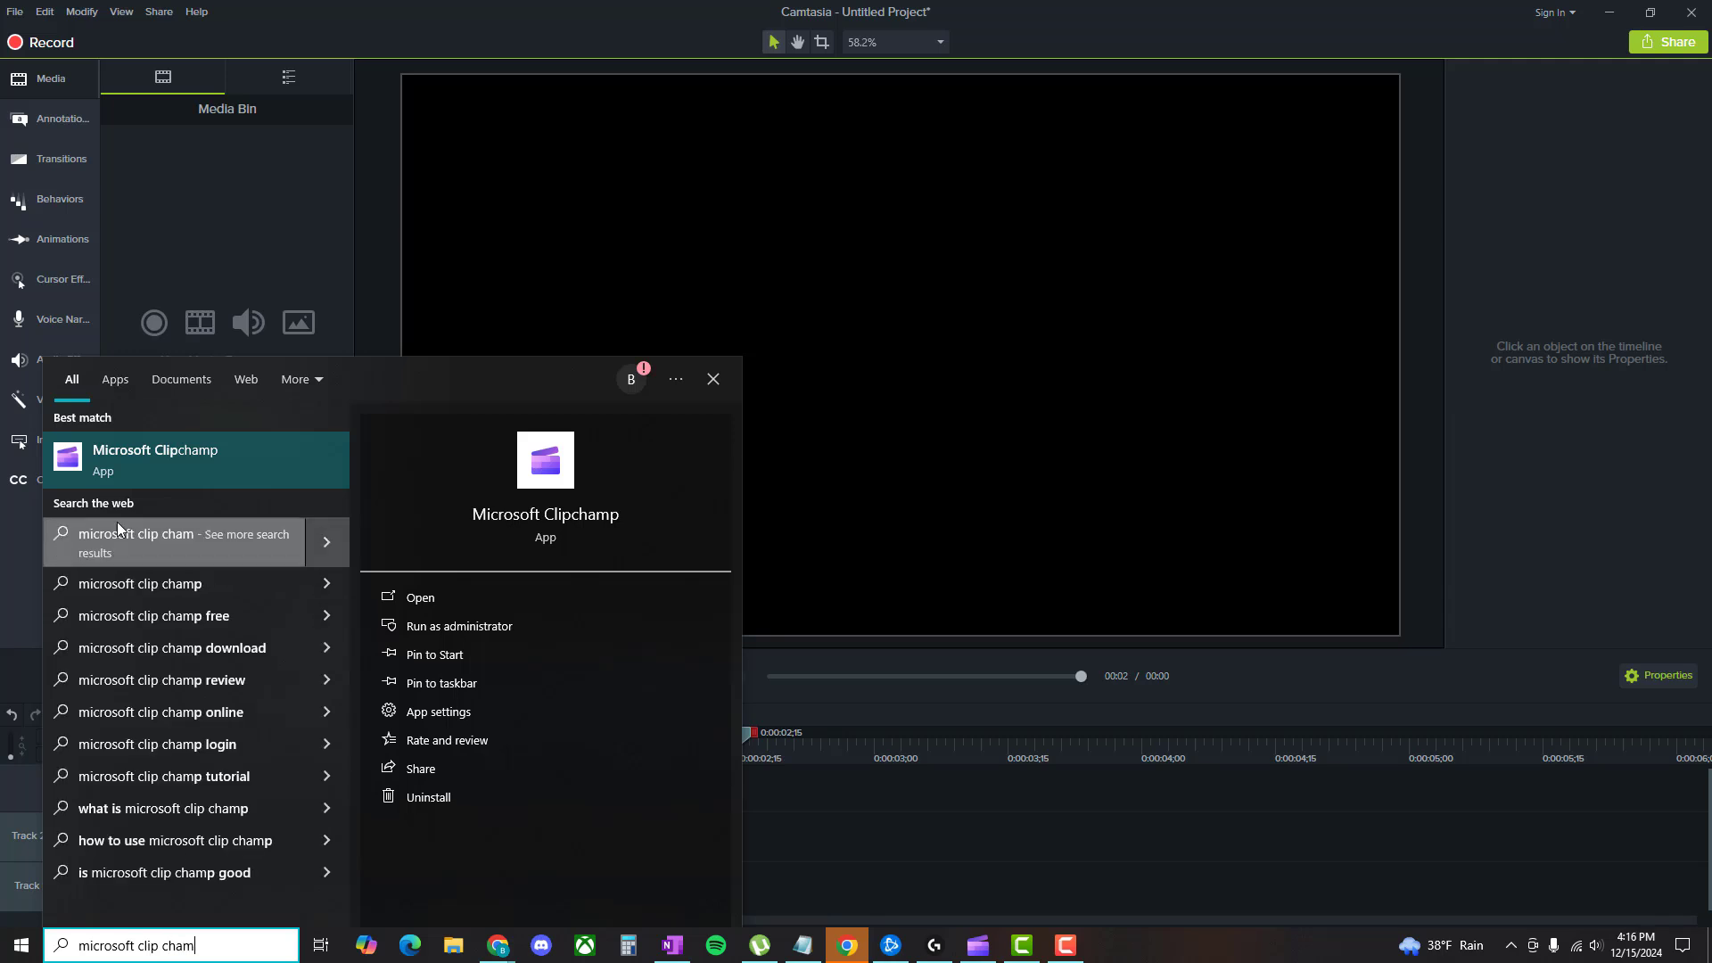
pyautogui.click(156, 463)
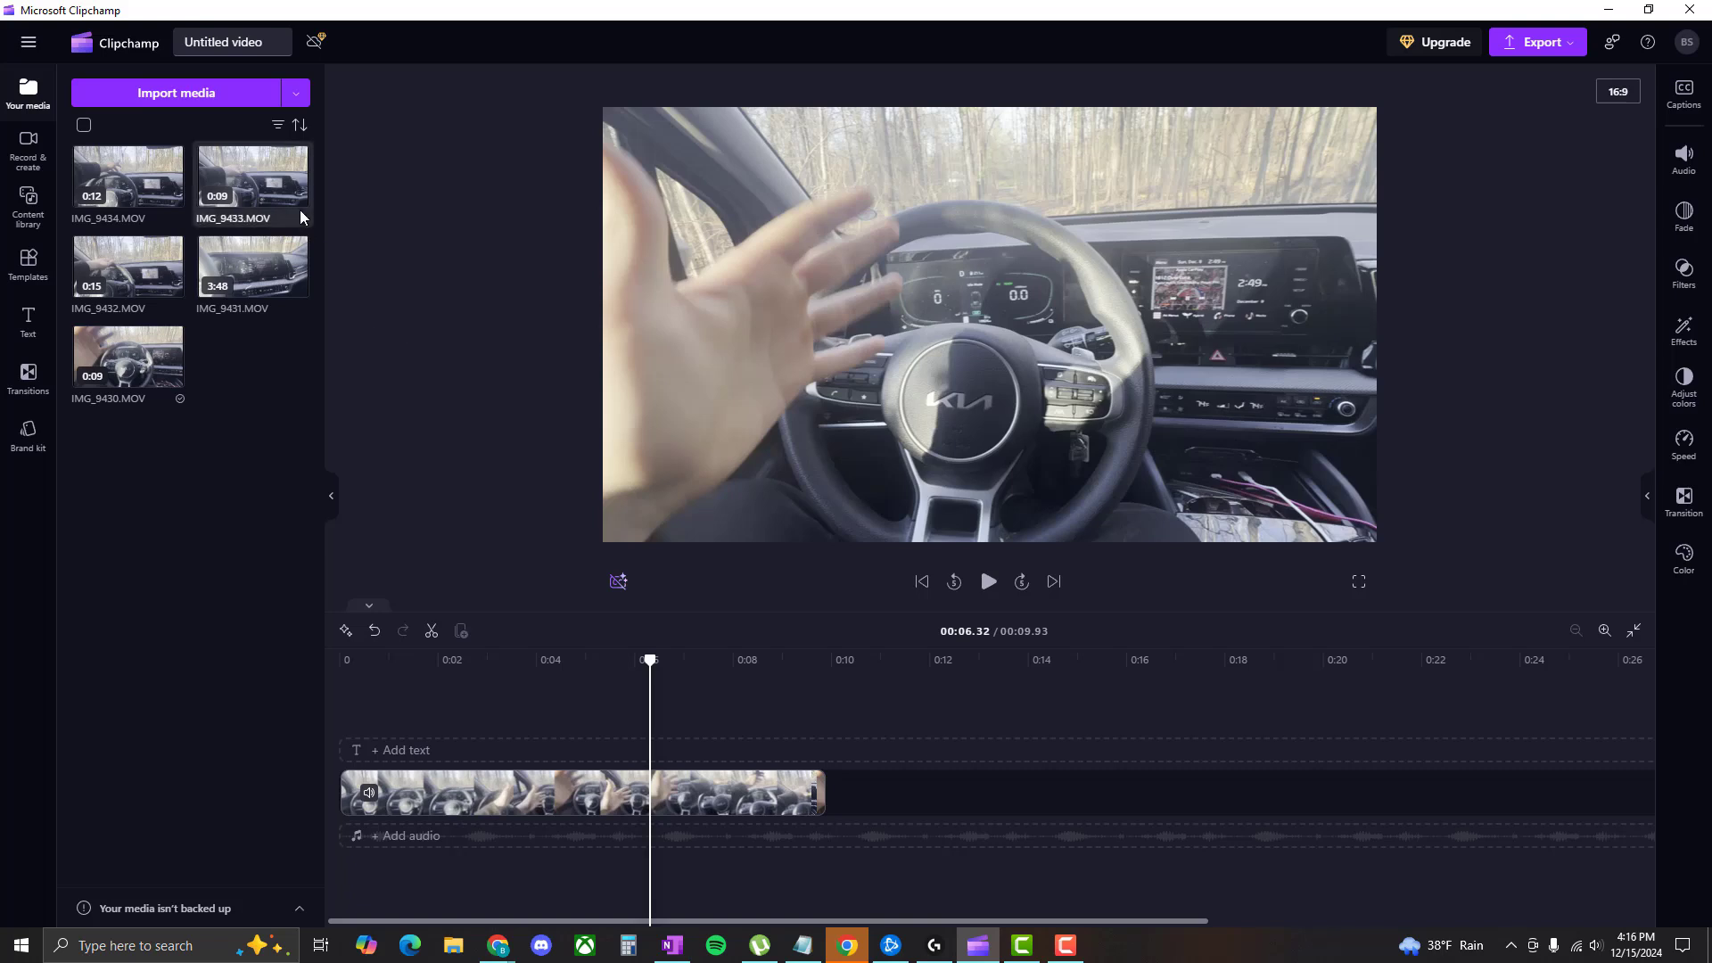
# - Delete the existing clip from the timeline and import the videos IMG_9430 through IMG_9434 from the KIA radio volume folder
pyautogui.click(703, 791)
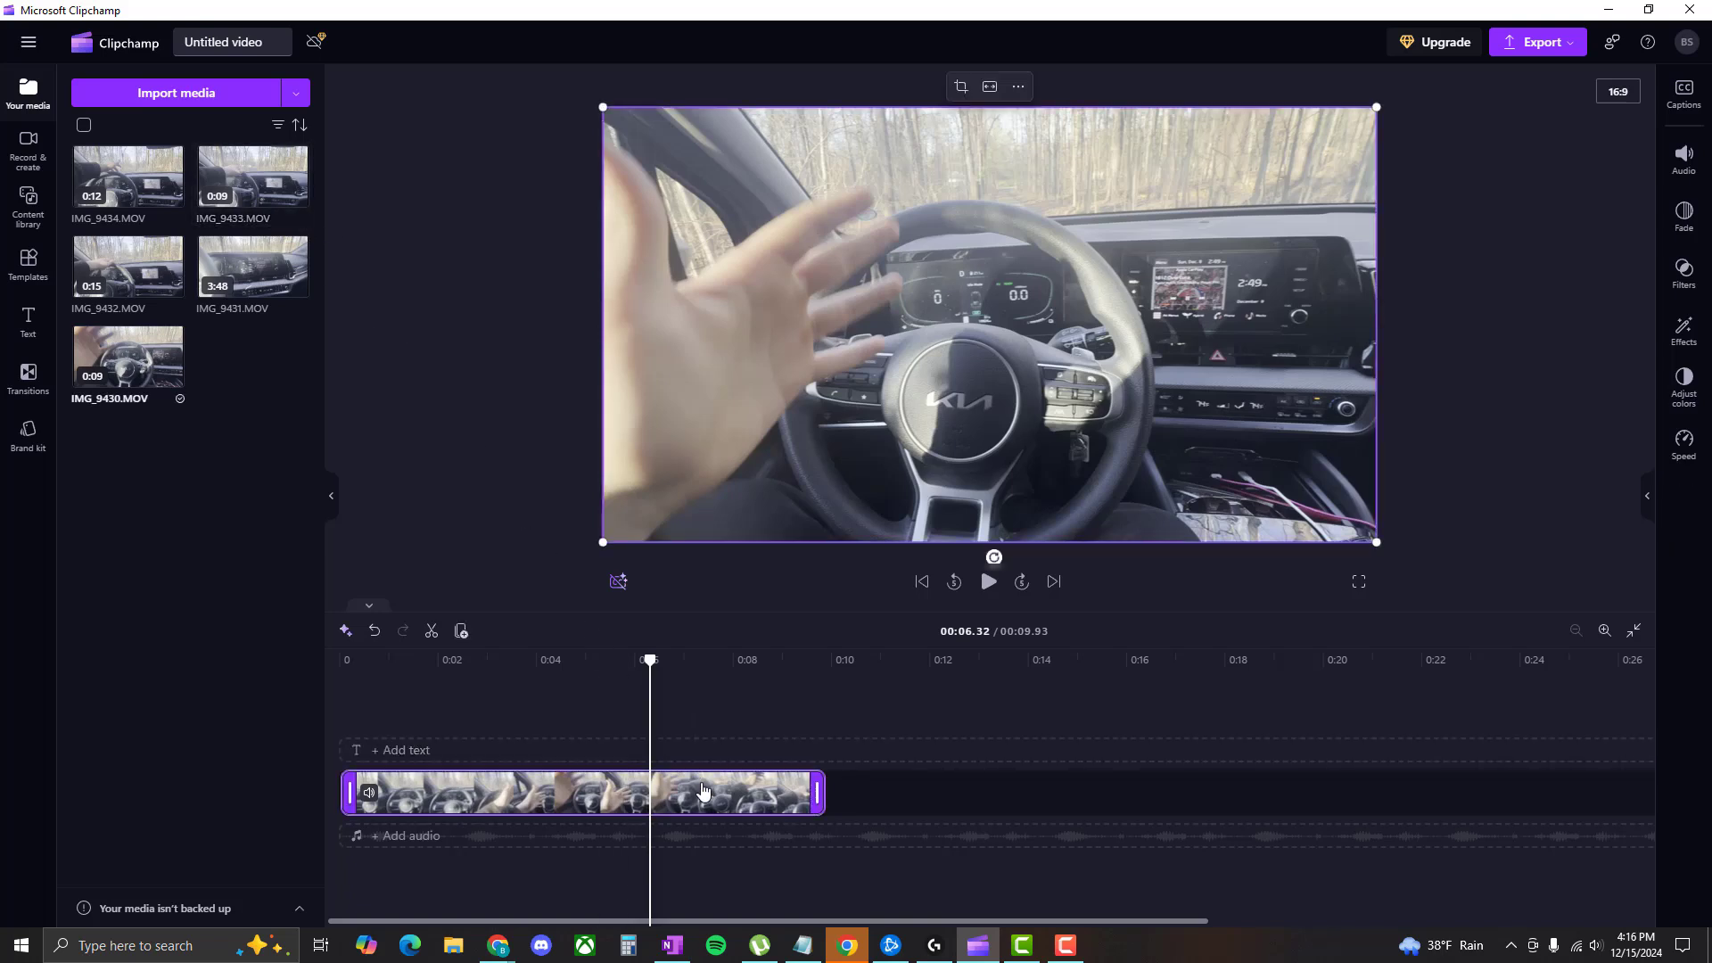
pyautogui.press('Delete')
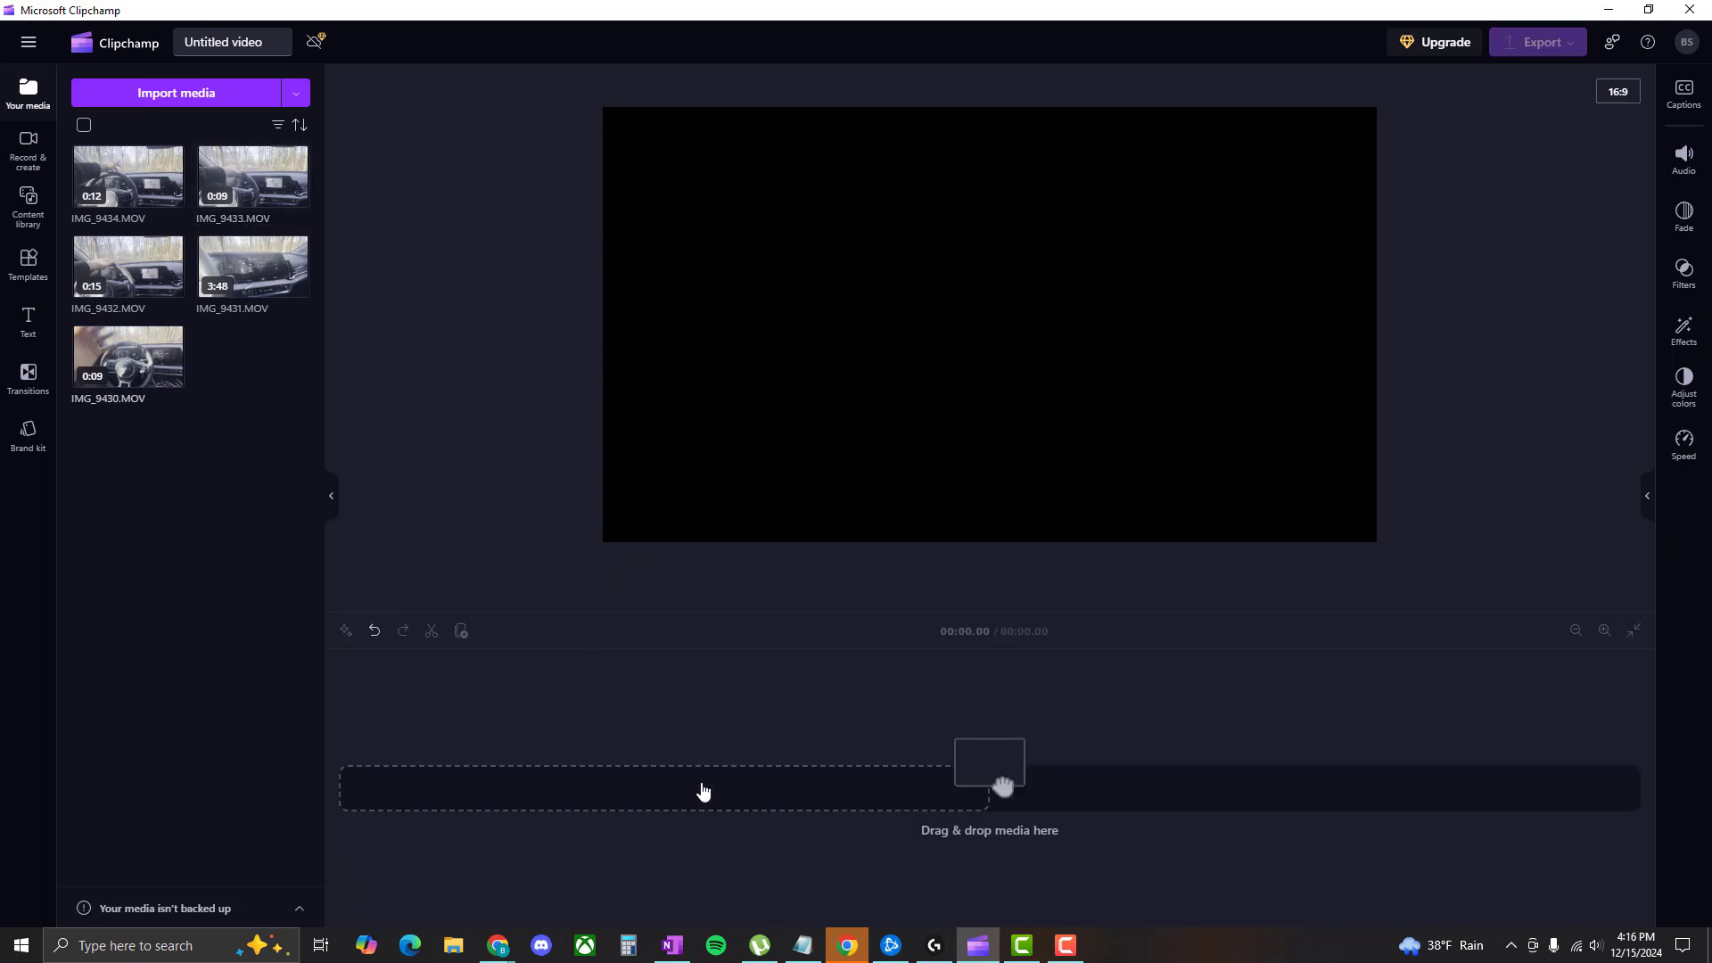
pyautogui.click(172, 92)
pyautogui.moveTo(205, 323); pyautogui.dragTo(591, 182)
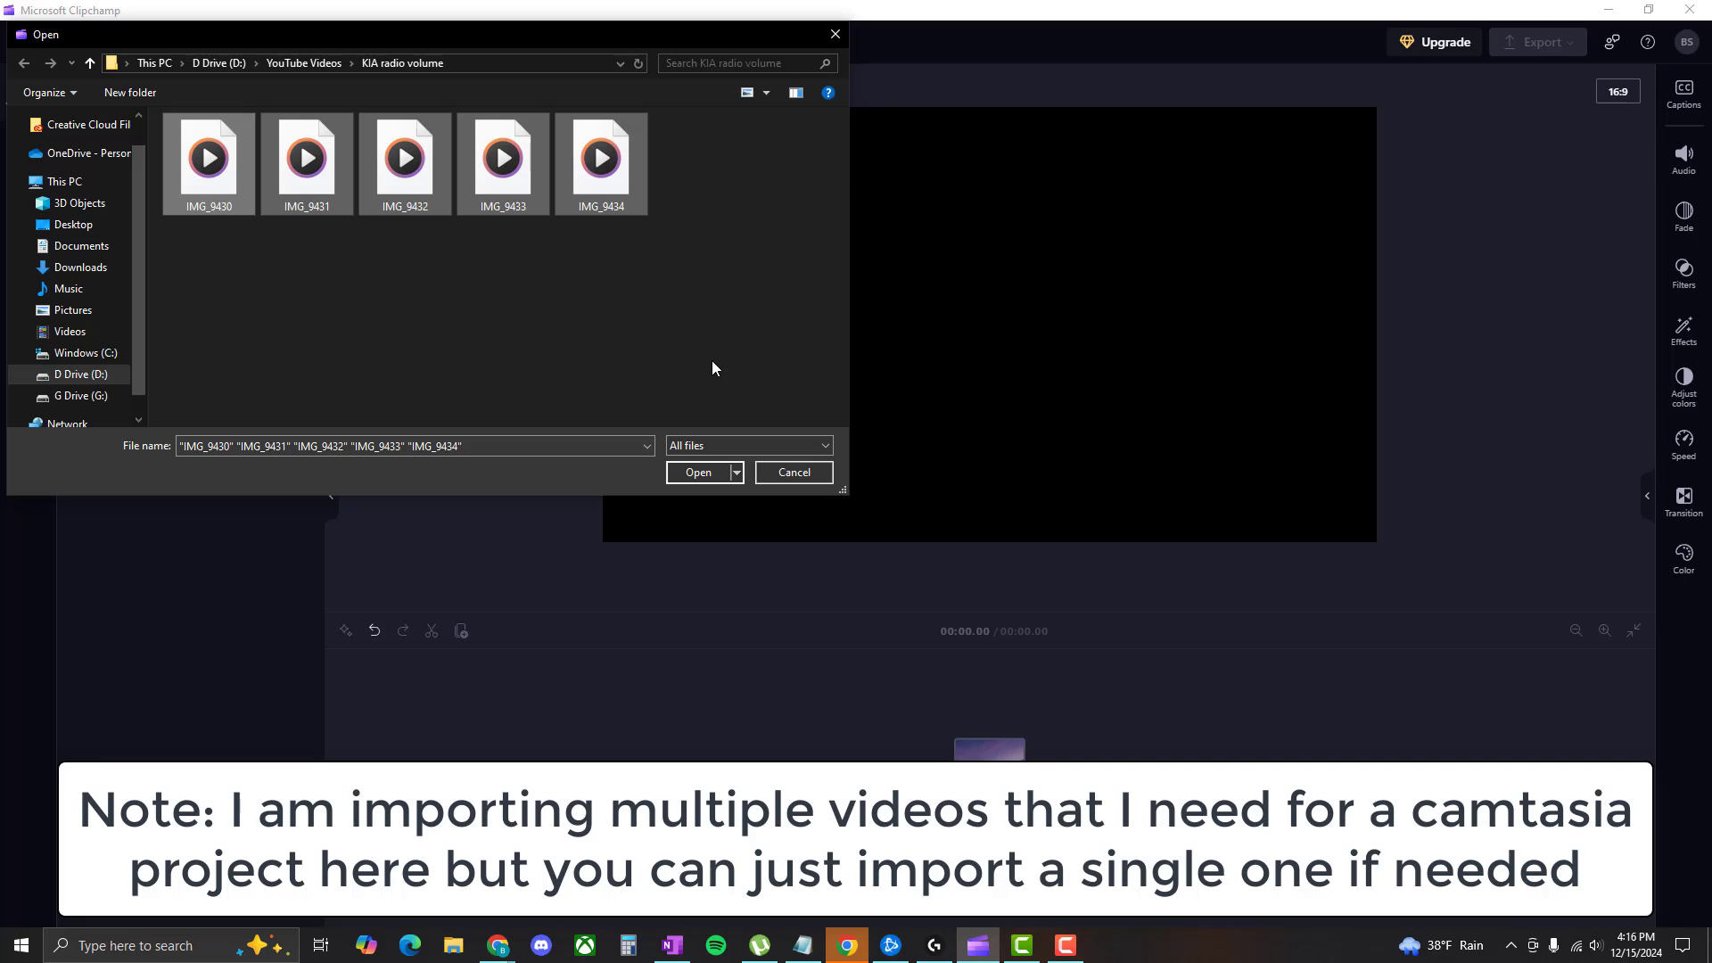
pyautogui.click(698, 472)
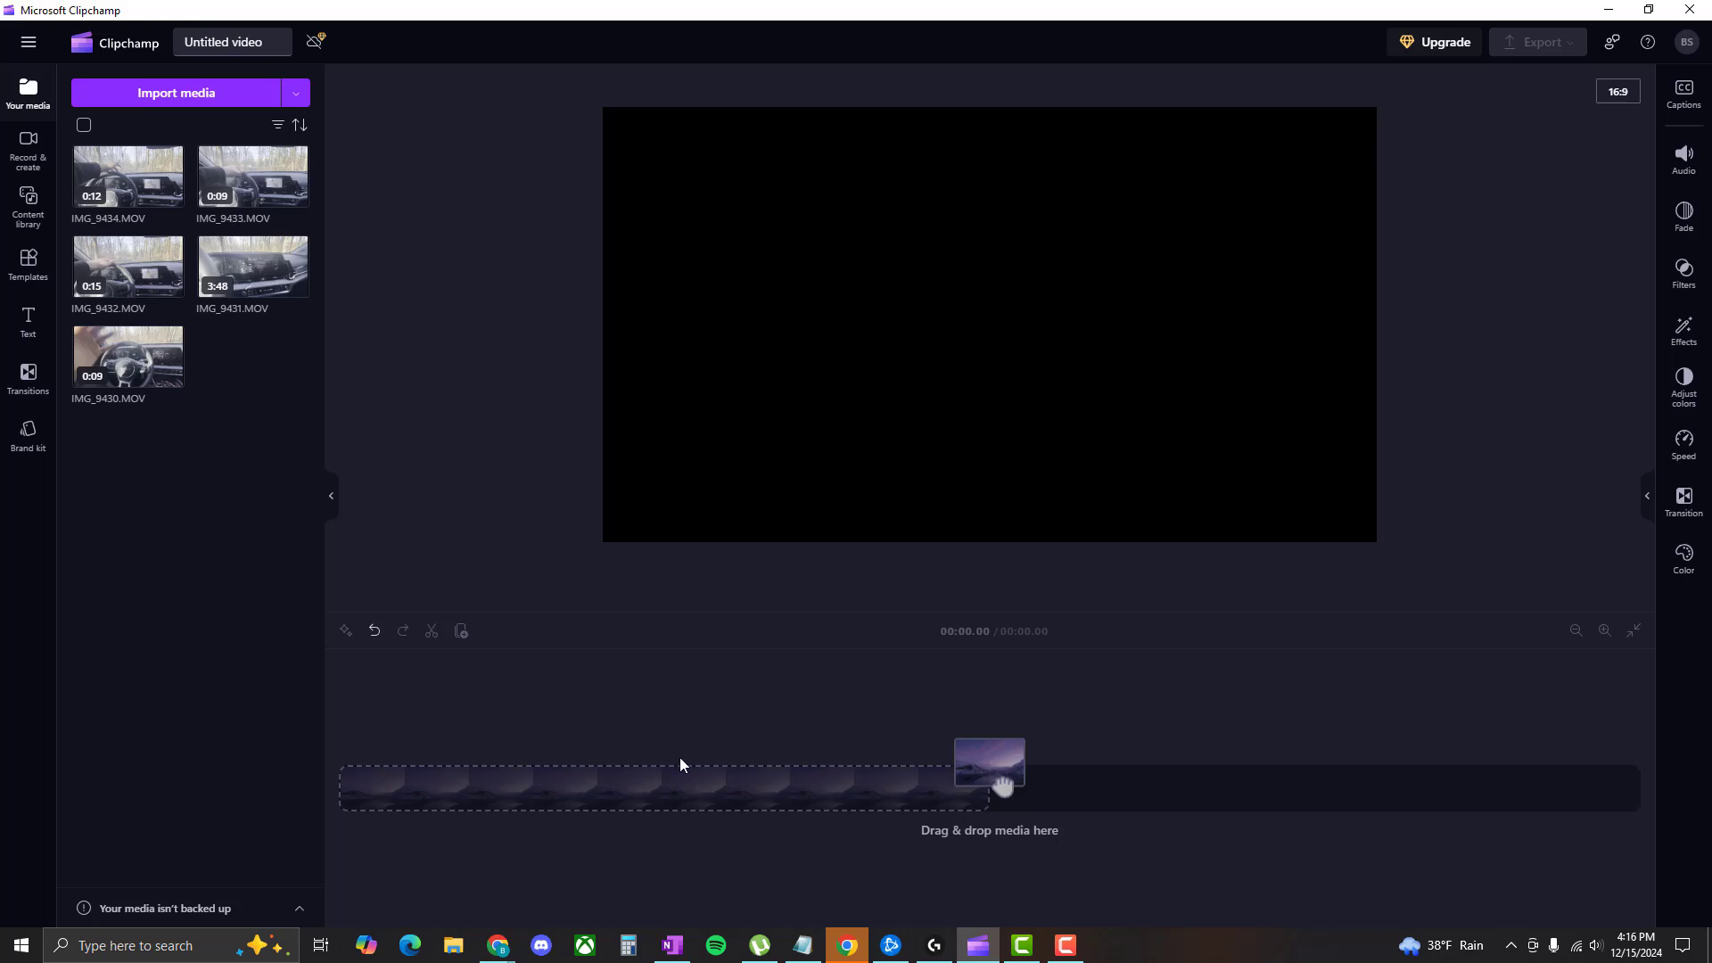
# - Place IMG_9430.MOV at the start of the timeline, followed directly by IMG_9431.MOV
pyautogui.click(125, 369)
pyautogui.moveTo(1003, 785); pyautogui.dragTo(499, 794)
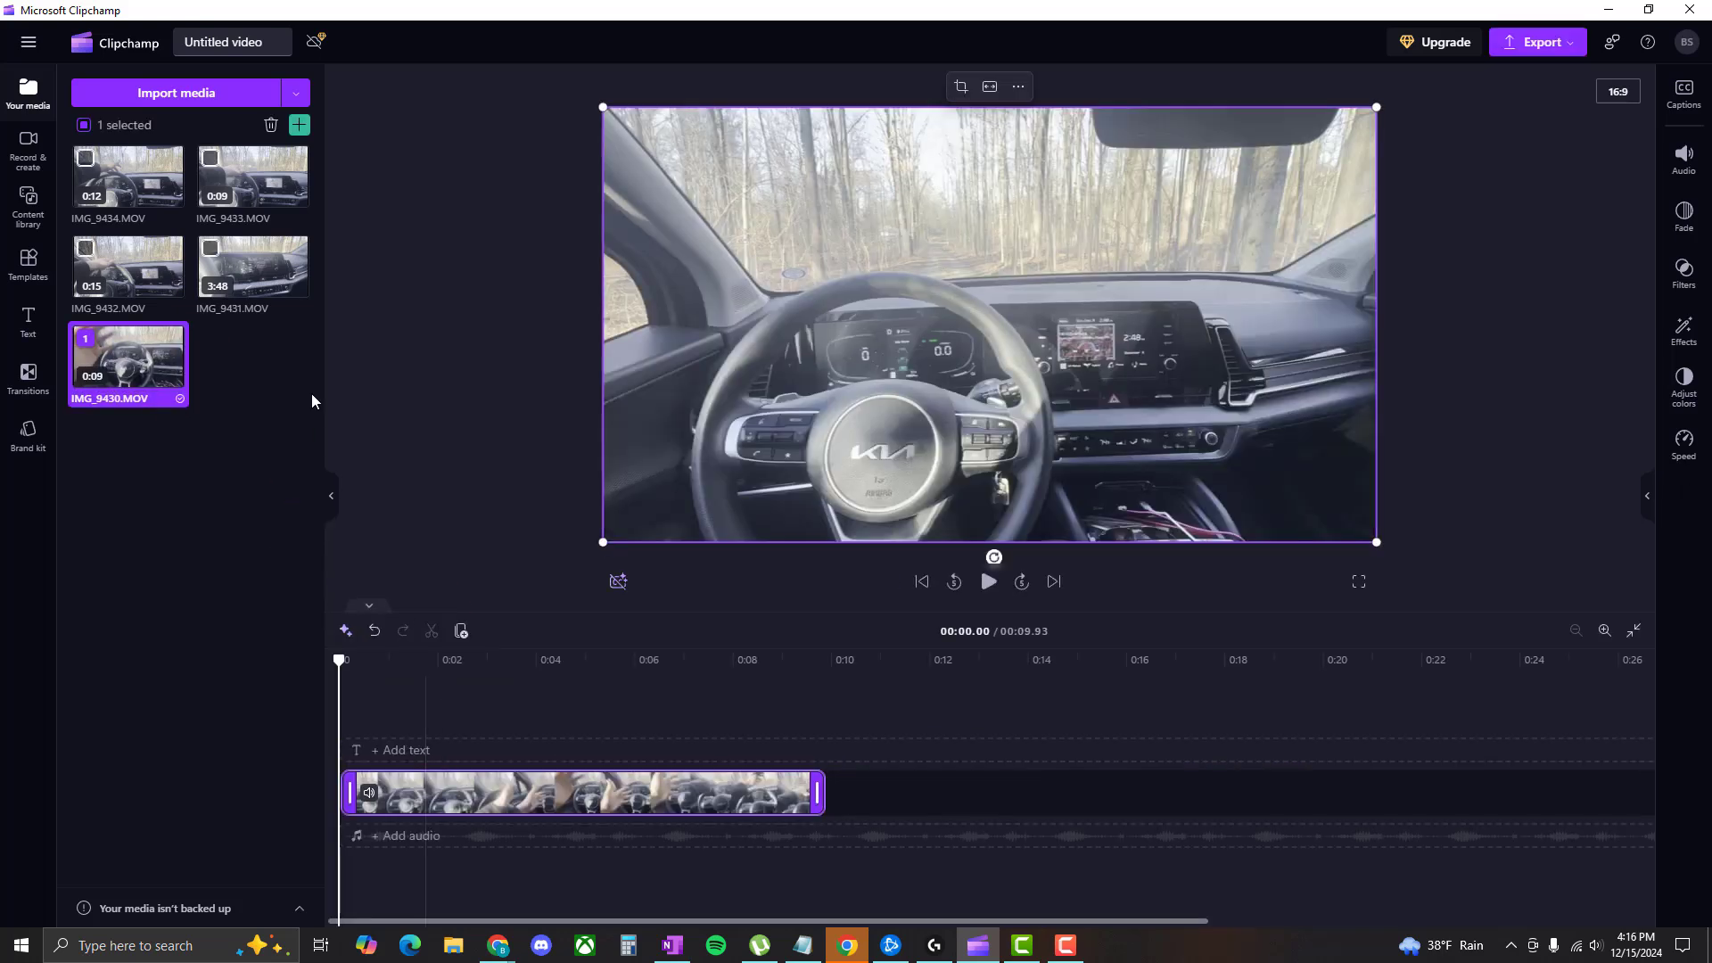
pyautogui.moveTo(383, 354); pyautogui.dragTo(833, 793)
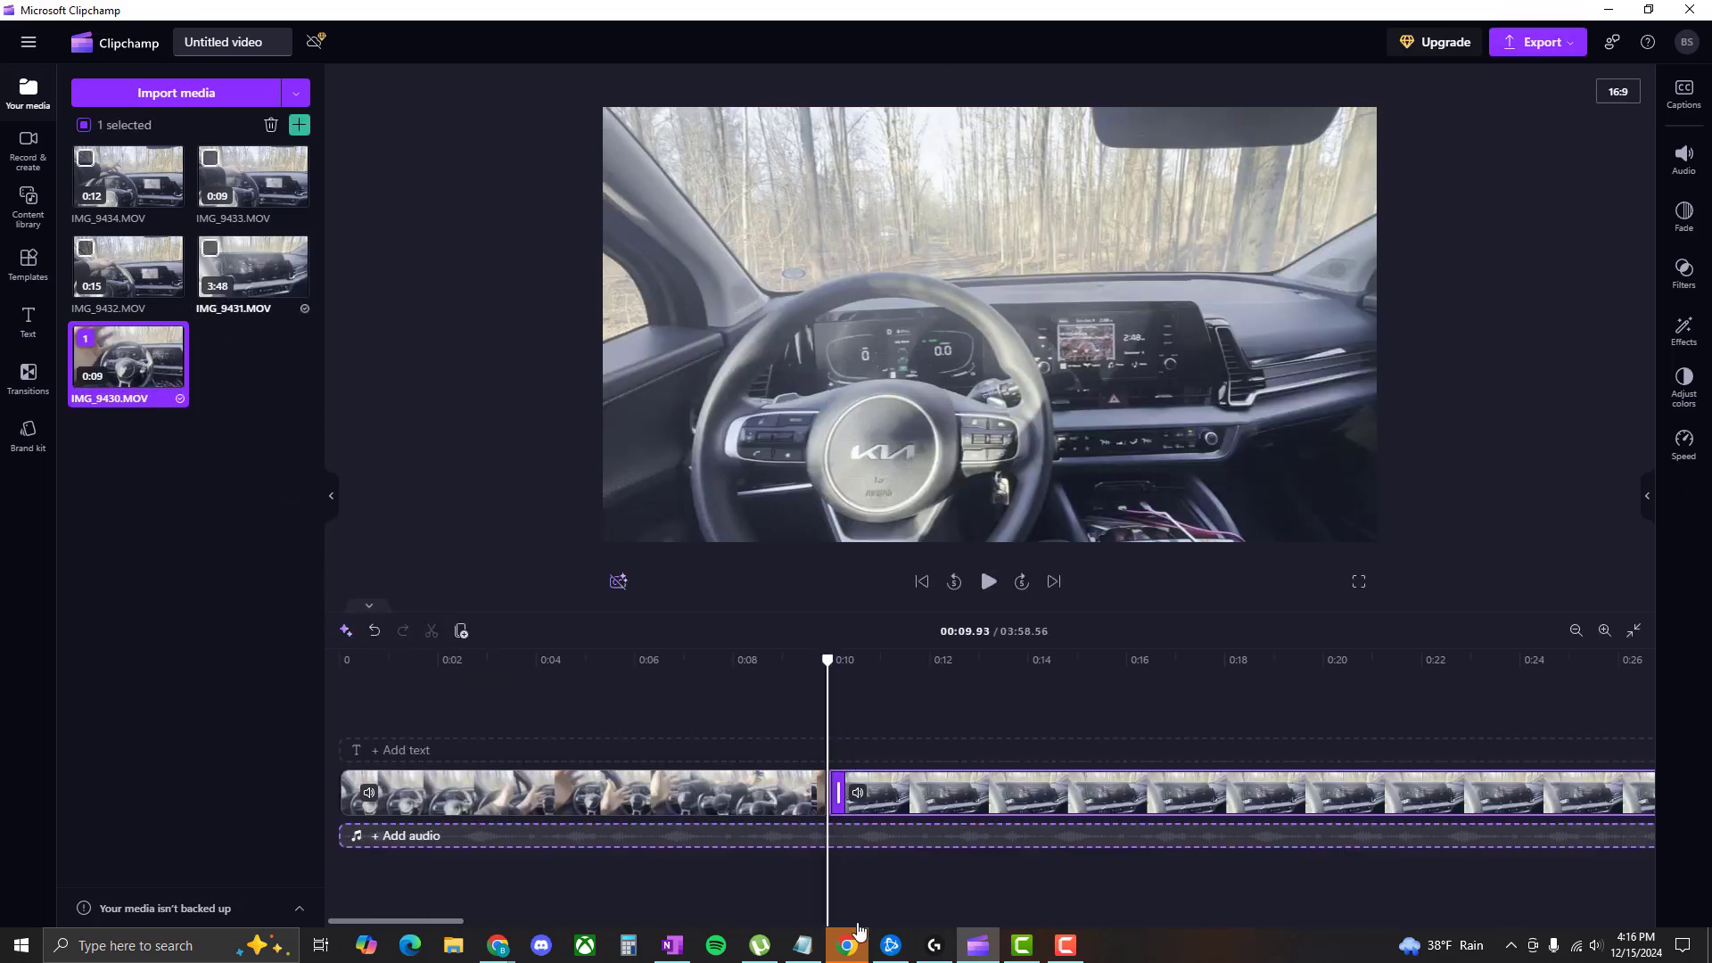
# - Add IMG_9432.MOV to the video track right after the end of the IMG_9431 clip
pyautogui.moveTo(462, 920); pyautogui.dragTo(1605, 947)
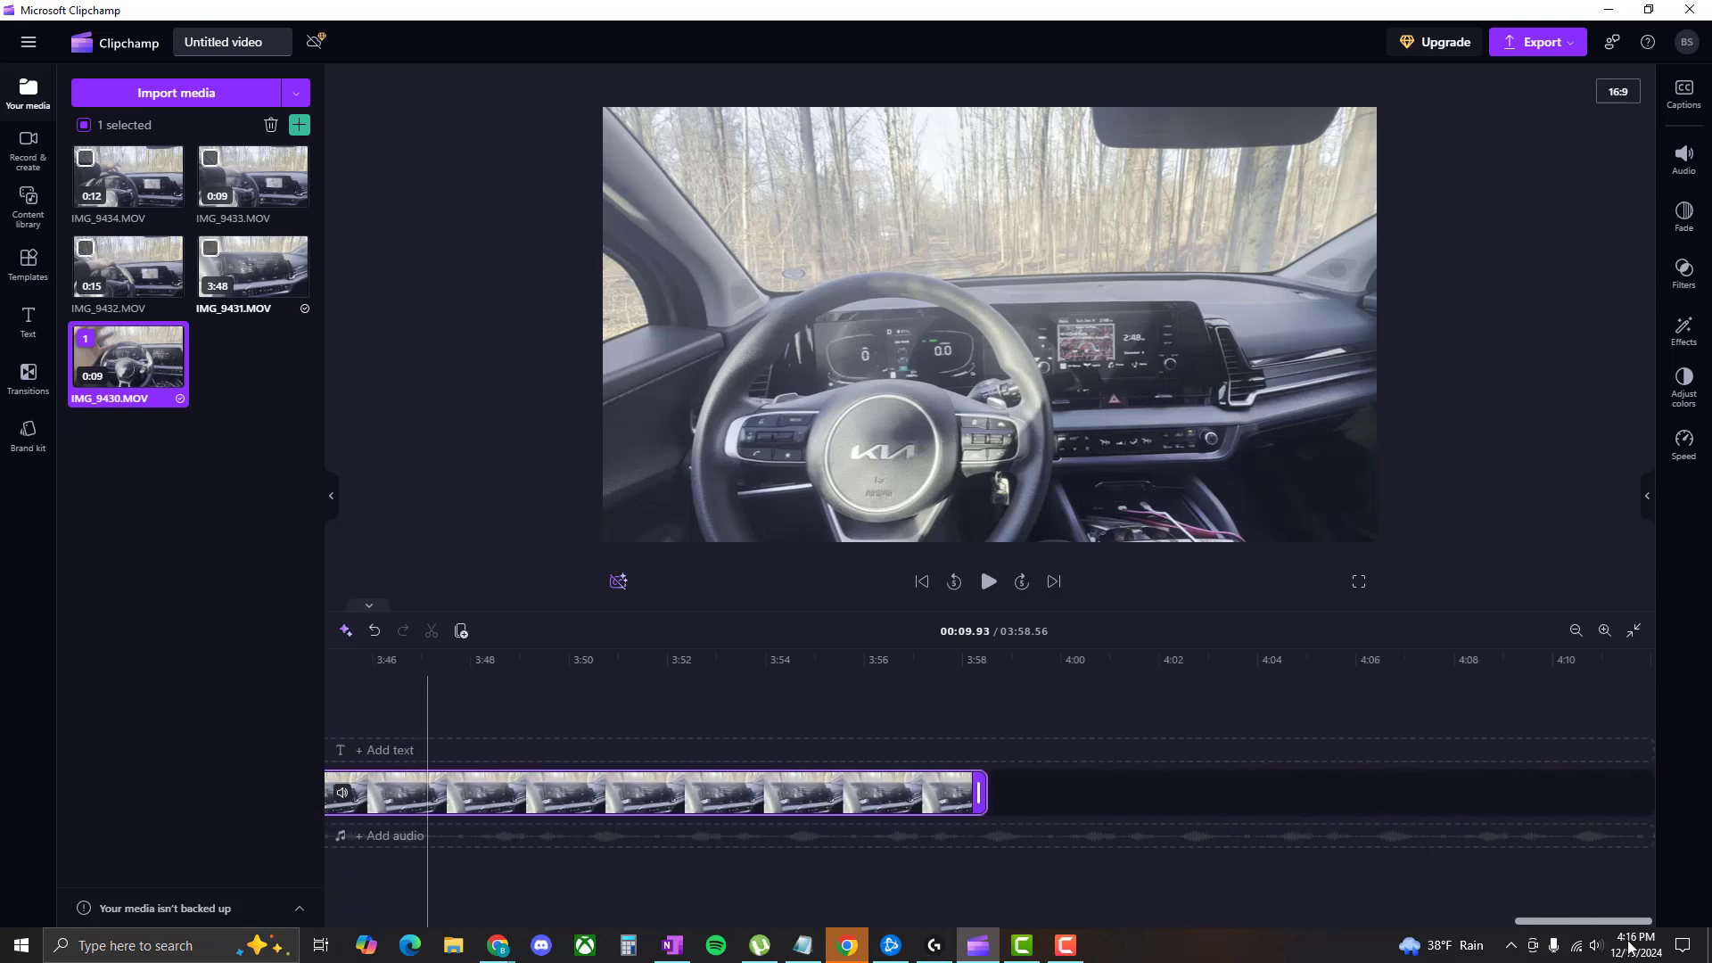
pyautogui.click(1577, 632)
pyautogui.click(1576, 631)
pyautogui.click(1576, 631)
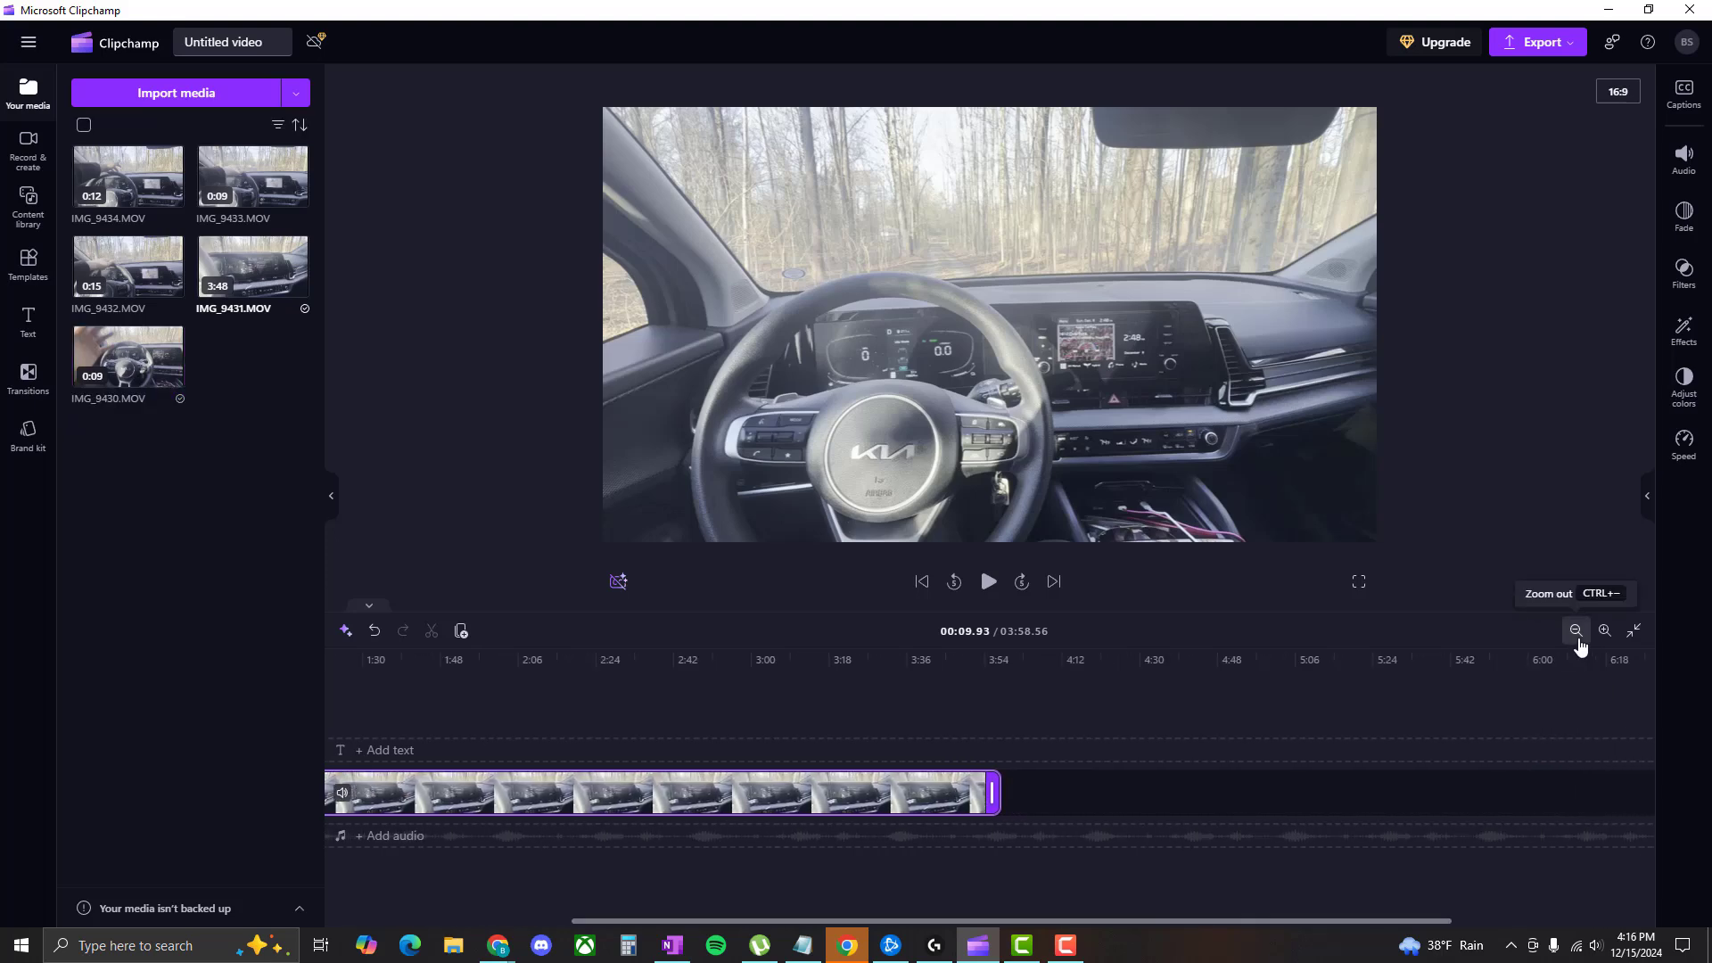
pyautogui.click(1576, 631)
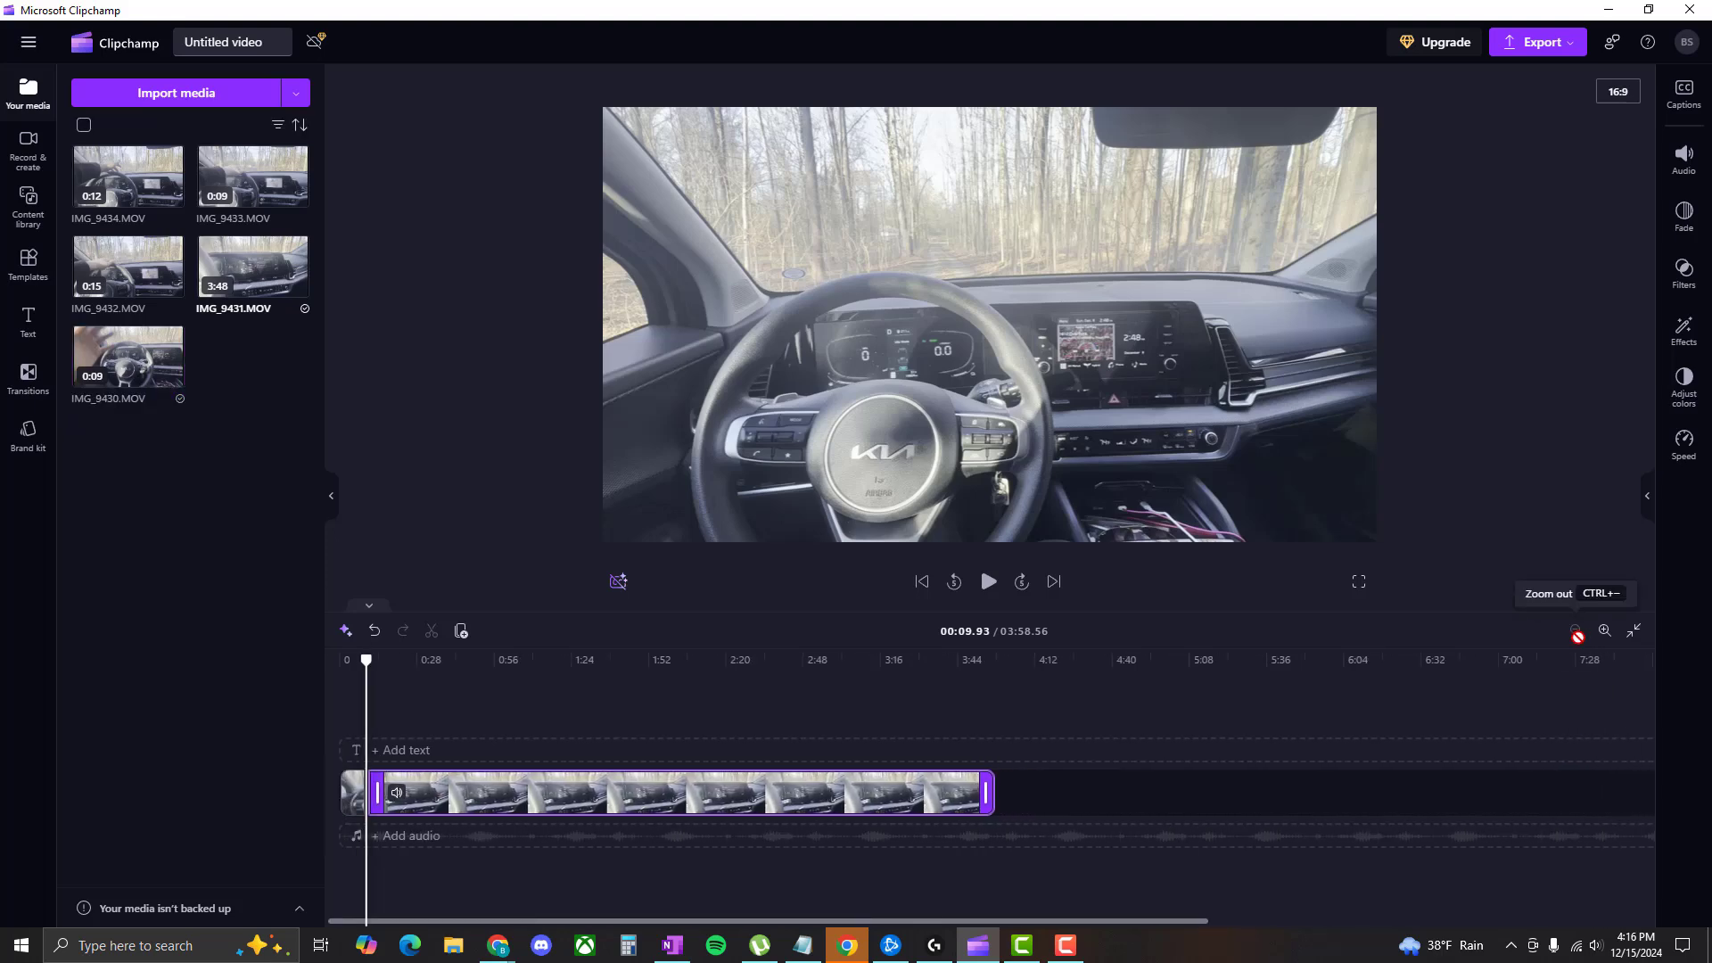
pyautogui.click(1100, 869)
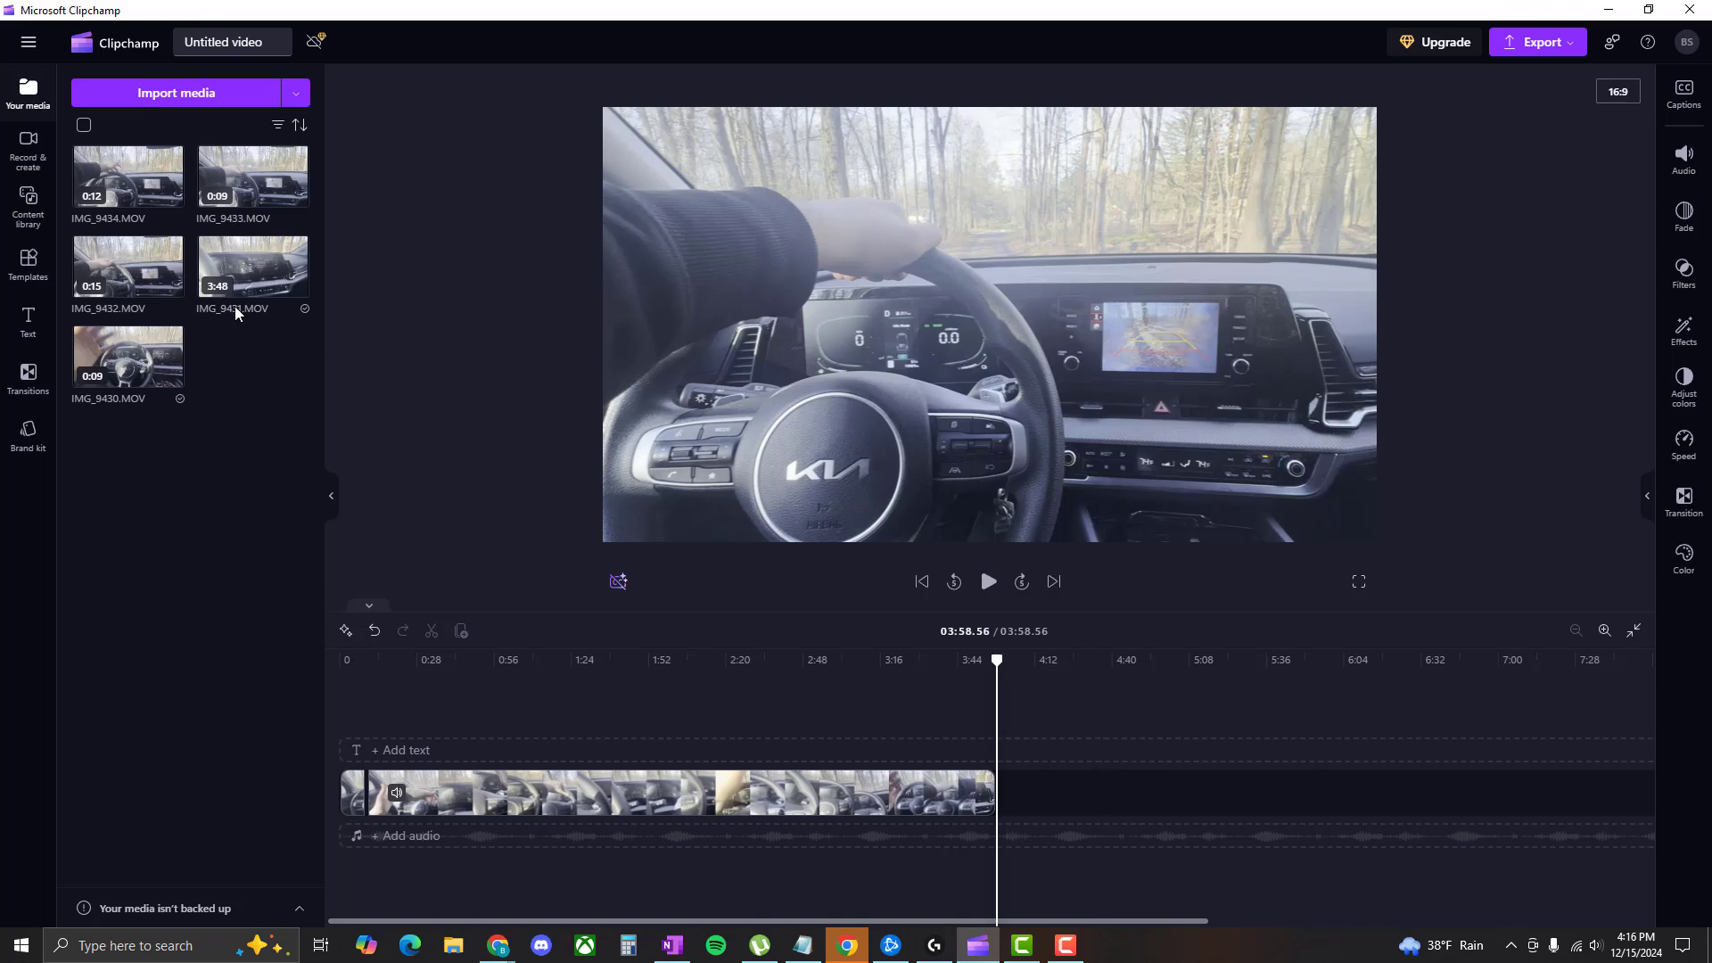
pyautogui.click(129, 287)
pyautogui.moveTo(129, 287); pyautogui.dragTo(1032, 797)
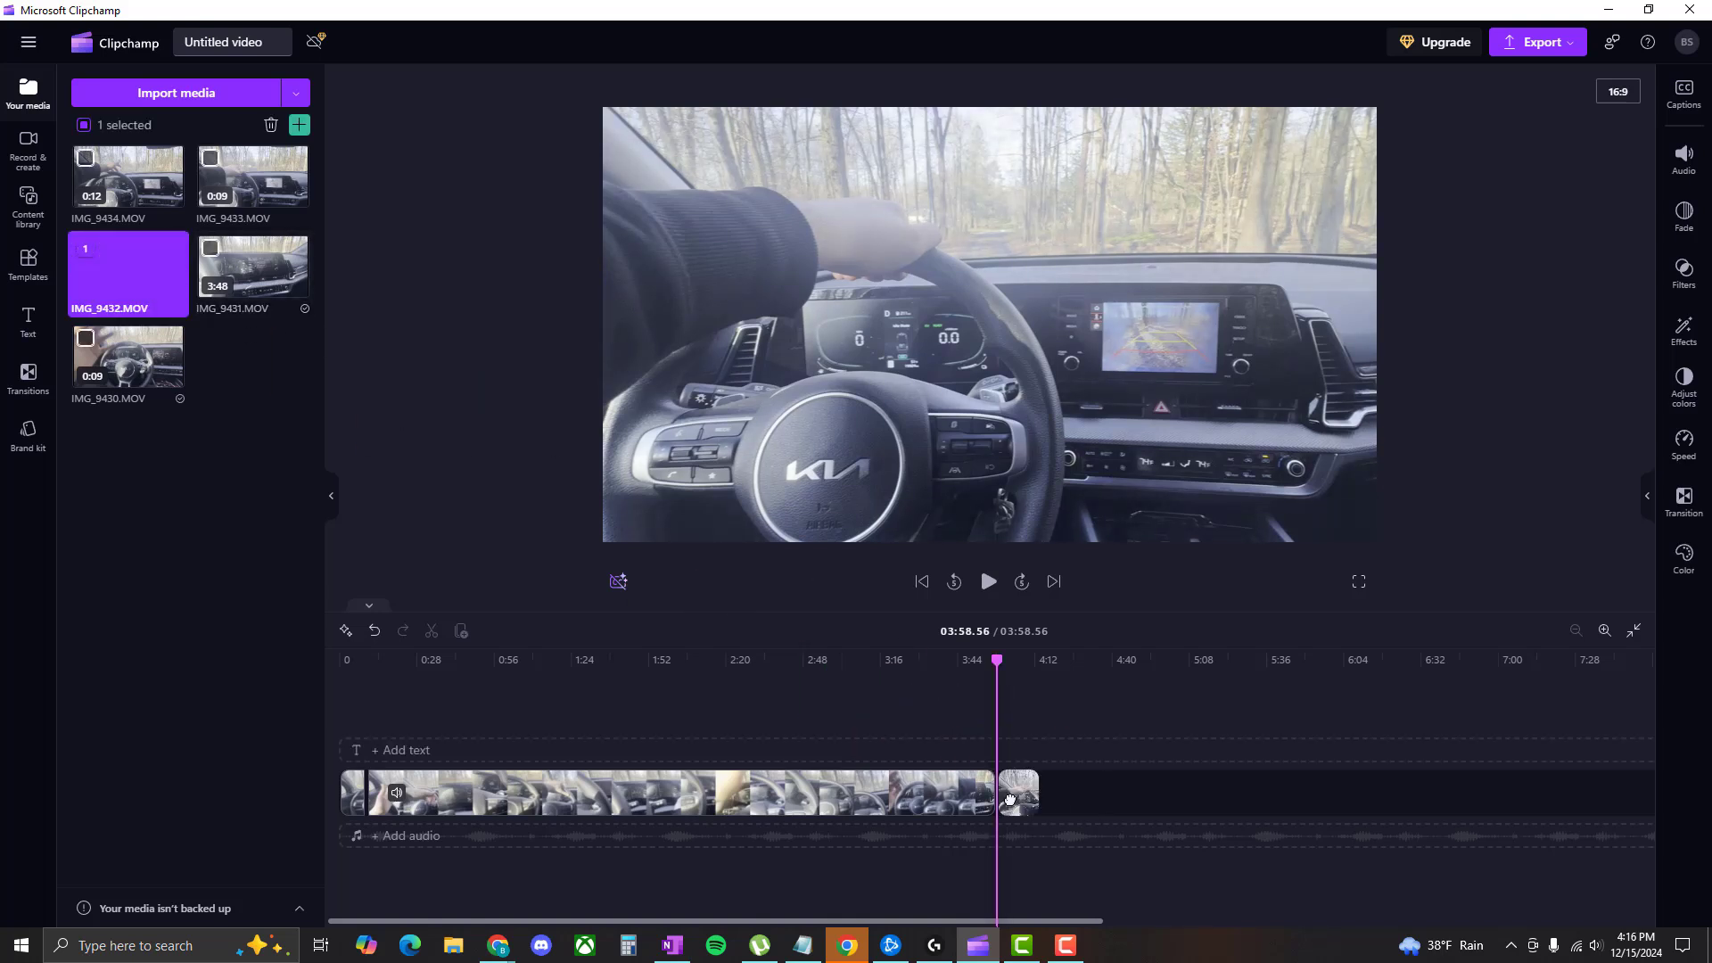
# - Add IMG_9433.MOV and IMG_9434.MOV to the end of the video track, leaving small gaps between the clips
pyautogui.click(253, 183)
pyautogui.moveTo(254, 183); pyautogui.dragTo(1048, 794)
pyautogui.click(811, 802)
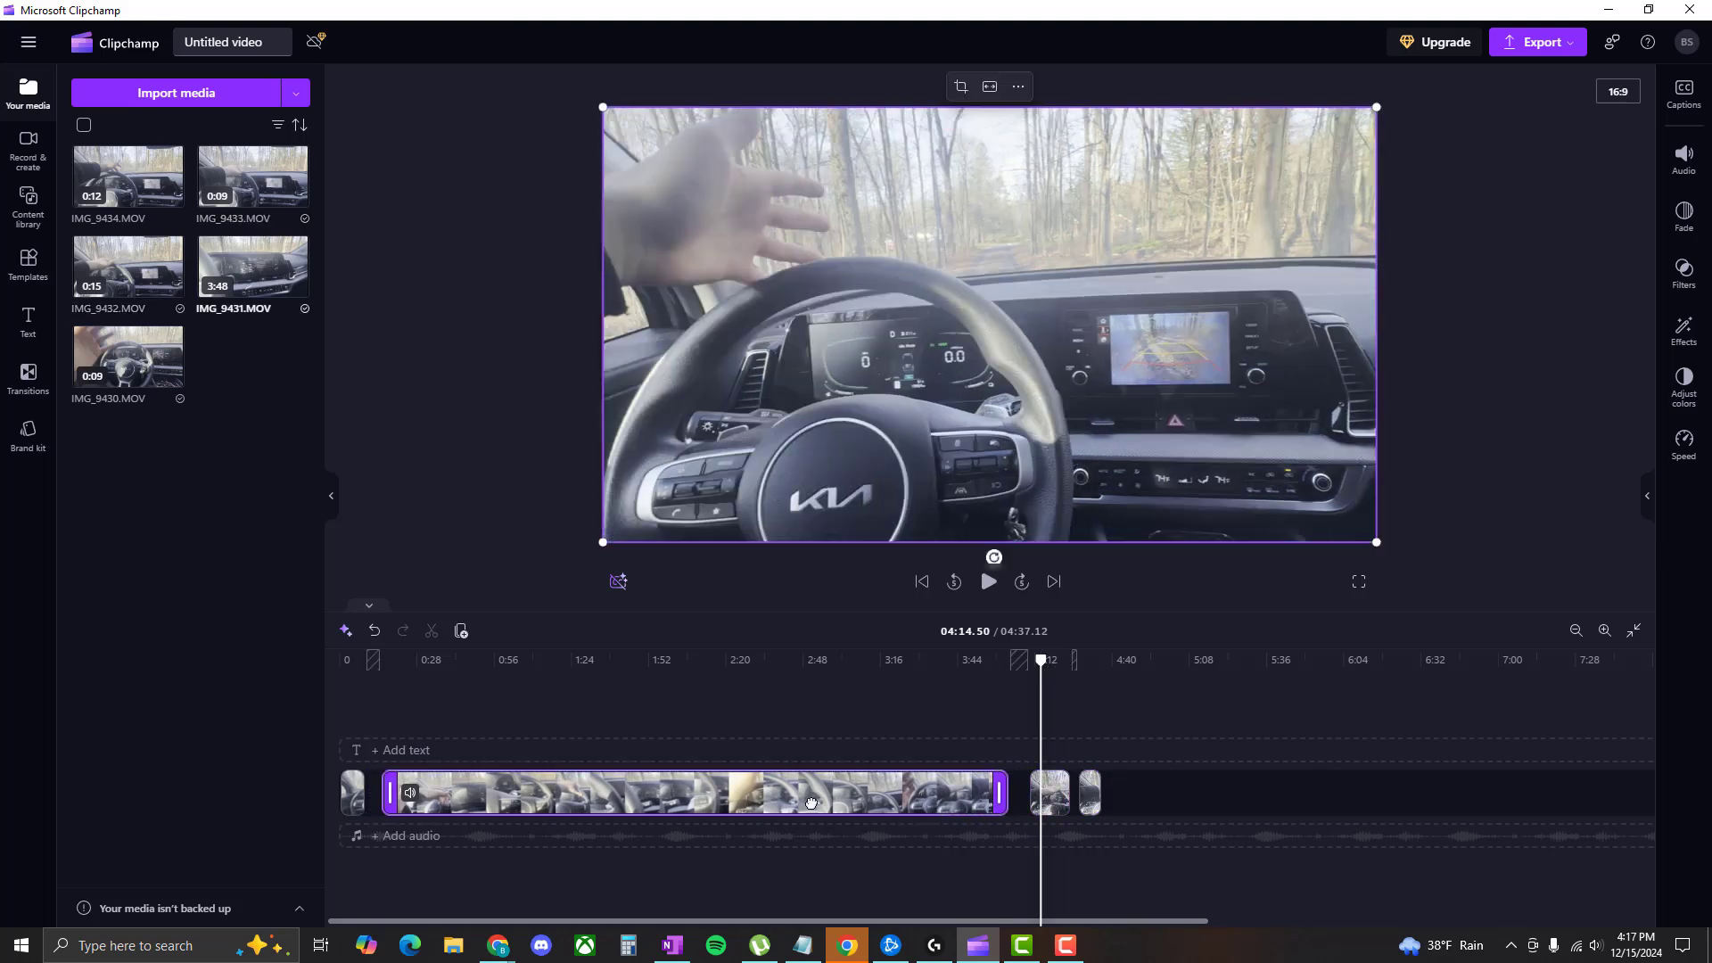
pyautogui.click(522, 439)
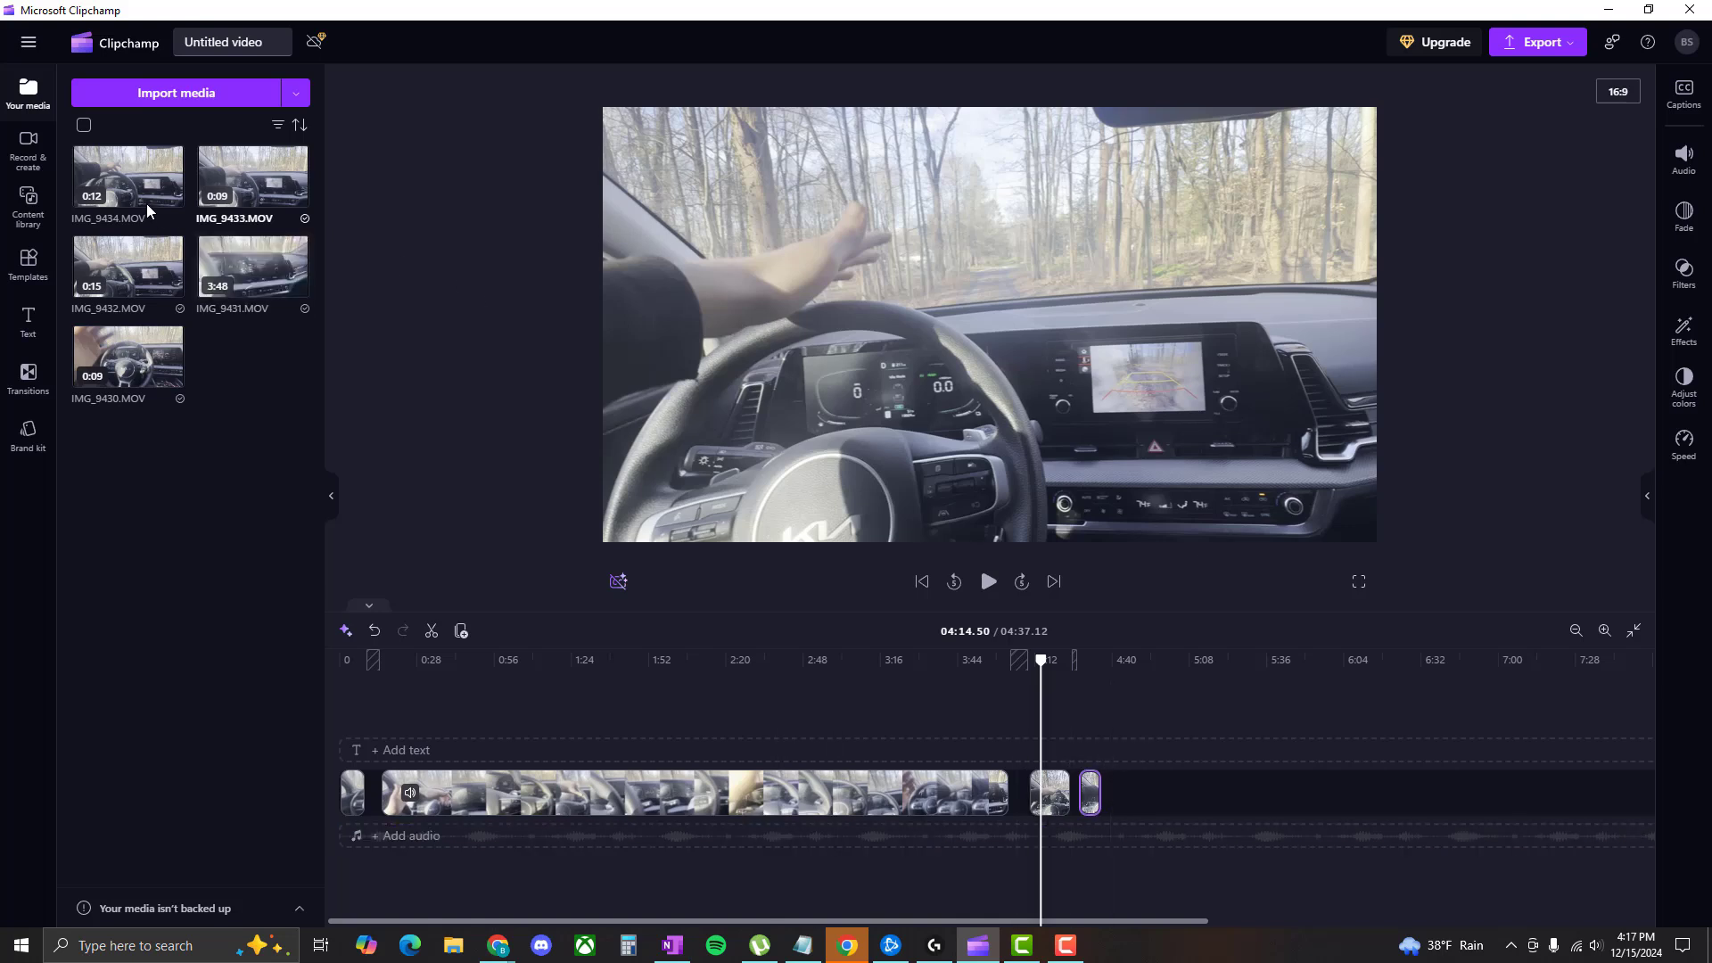
pyautogui.moveTo(127, 178); pyautogui.dragTo(1159, 802)
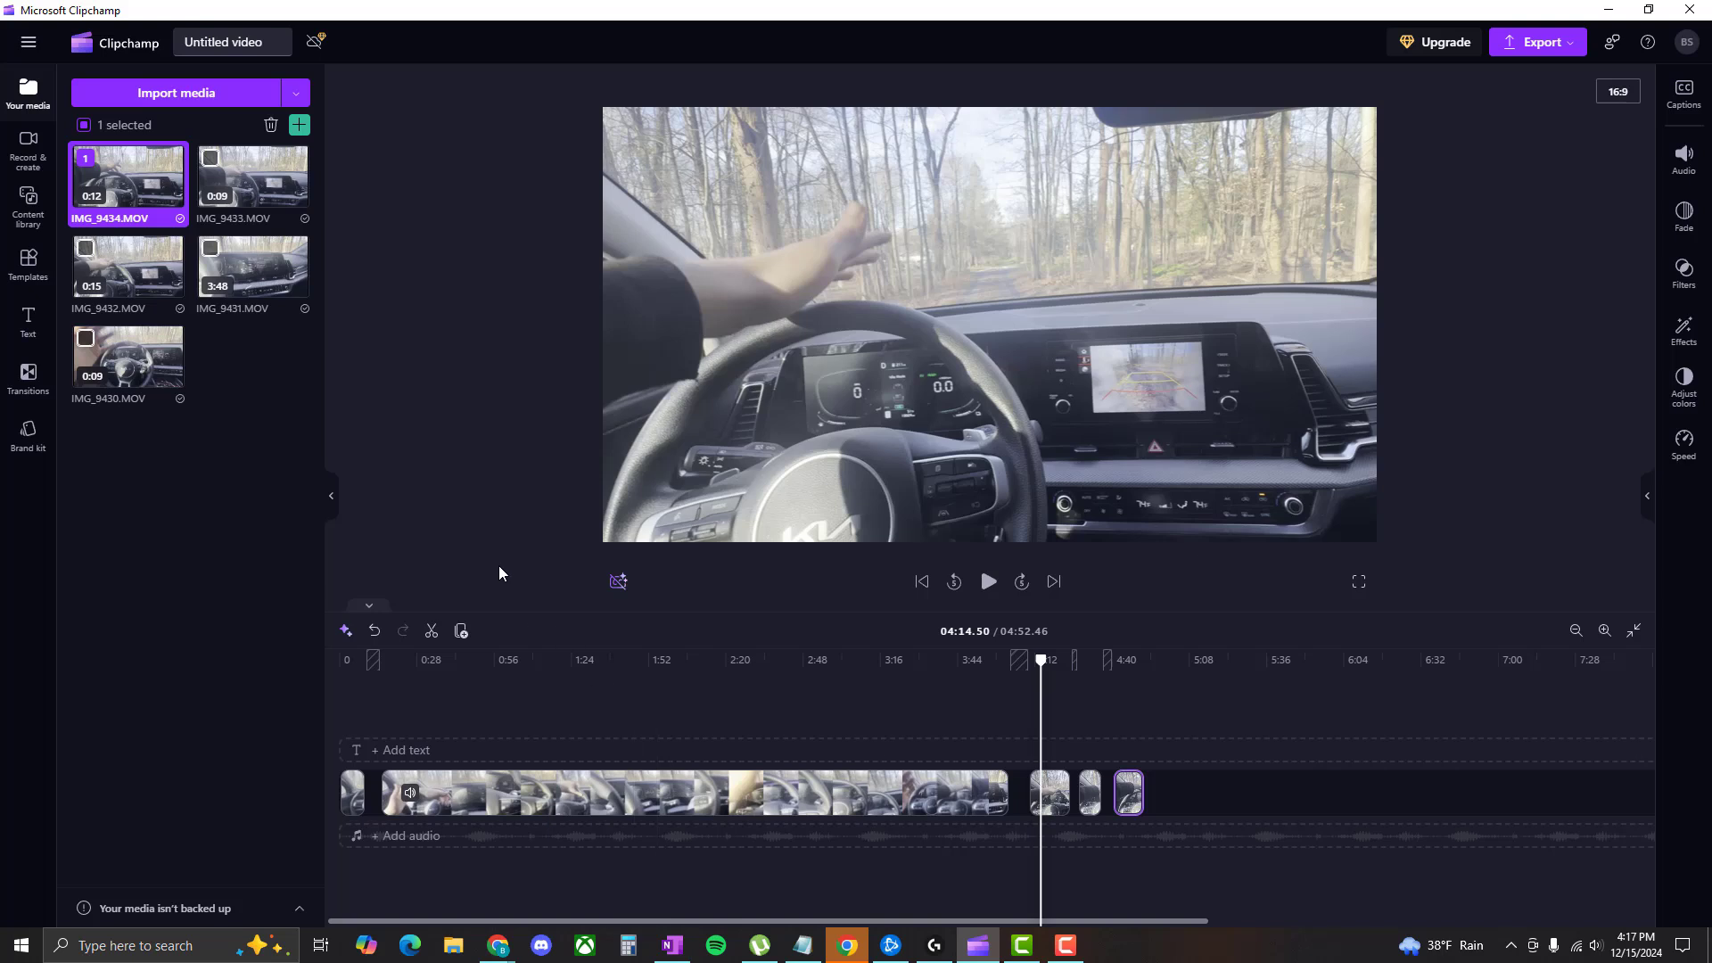
pyautogui.click(479, 254)
pyautogui.click(425, 802)
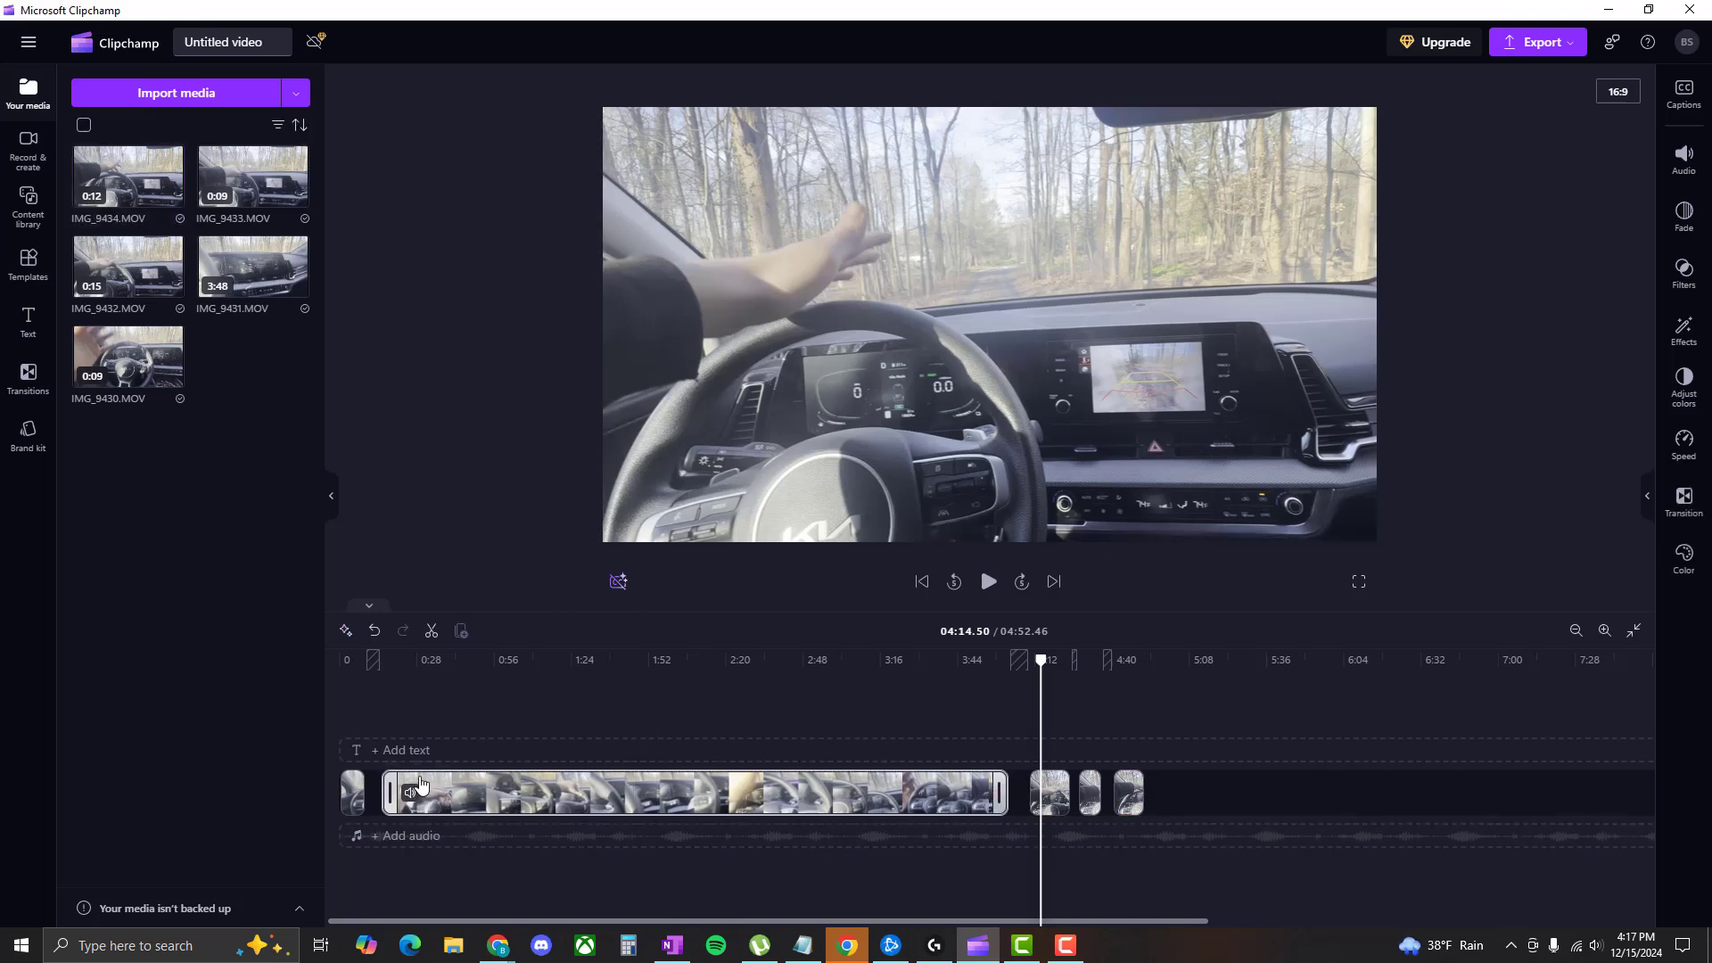
# - Export the video in 1080p quality, continuing without fixing the visual gaps
pyautogui.click(1543, 45)
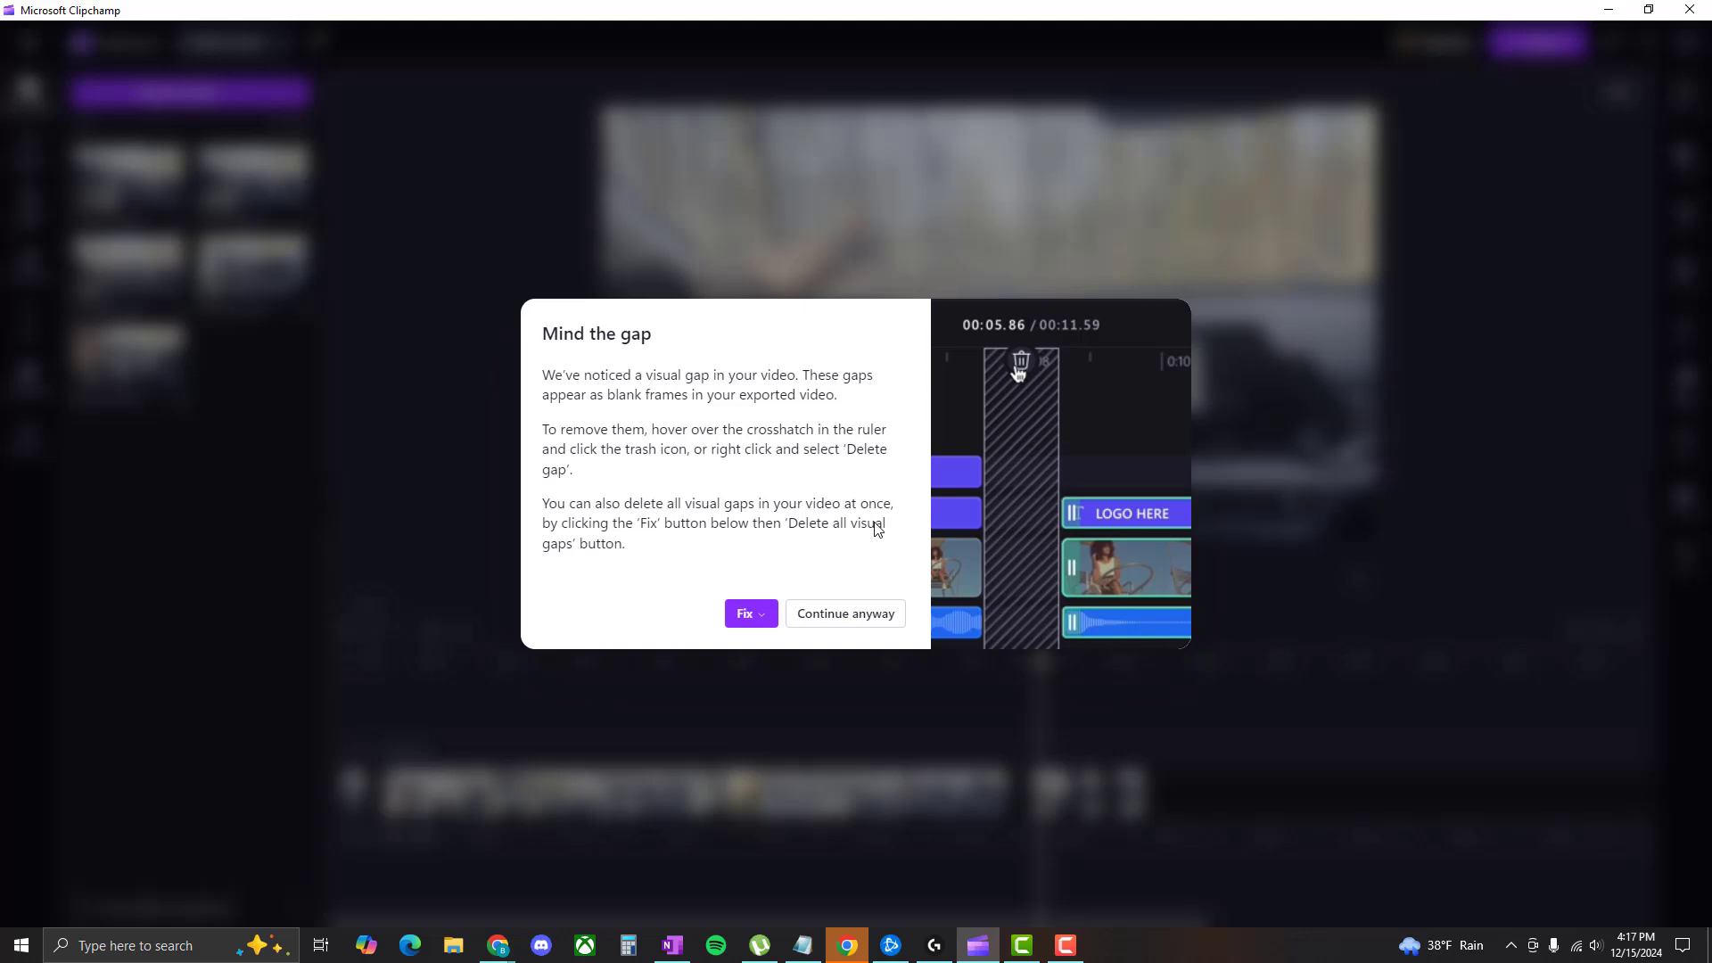
pyautogui.click(838, 615)
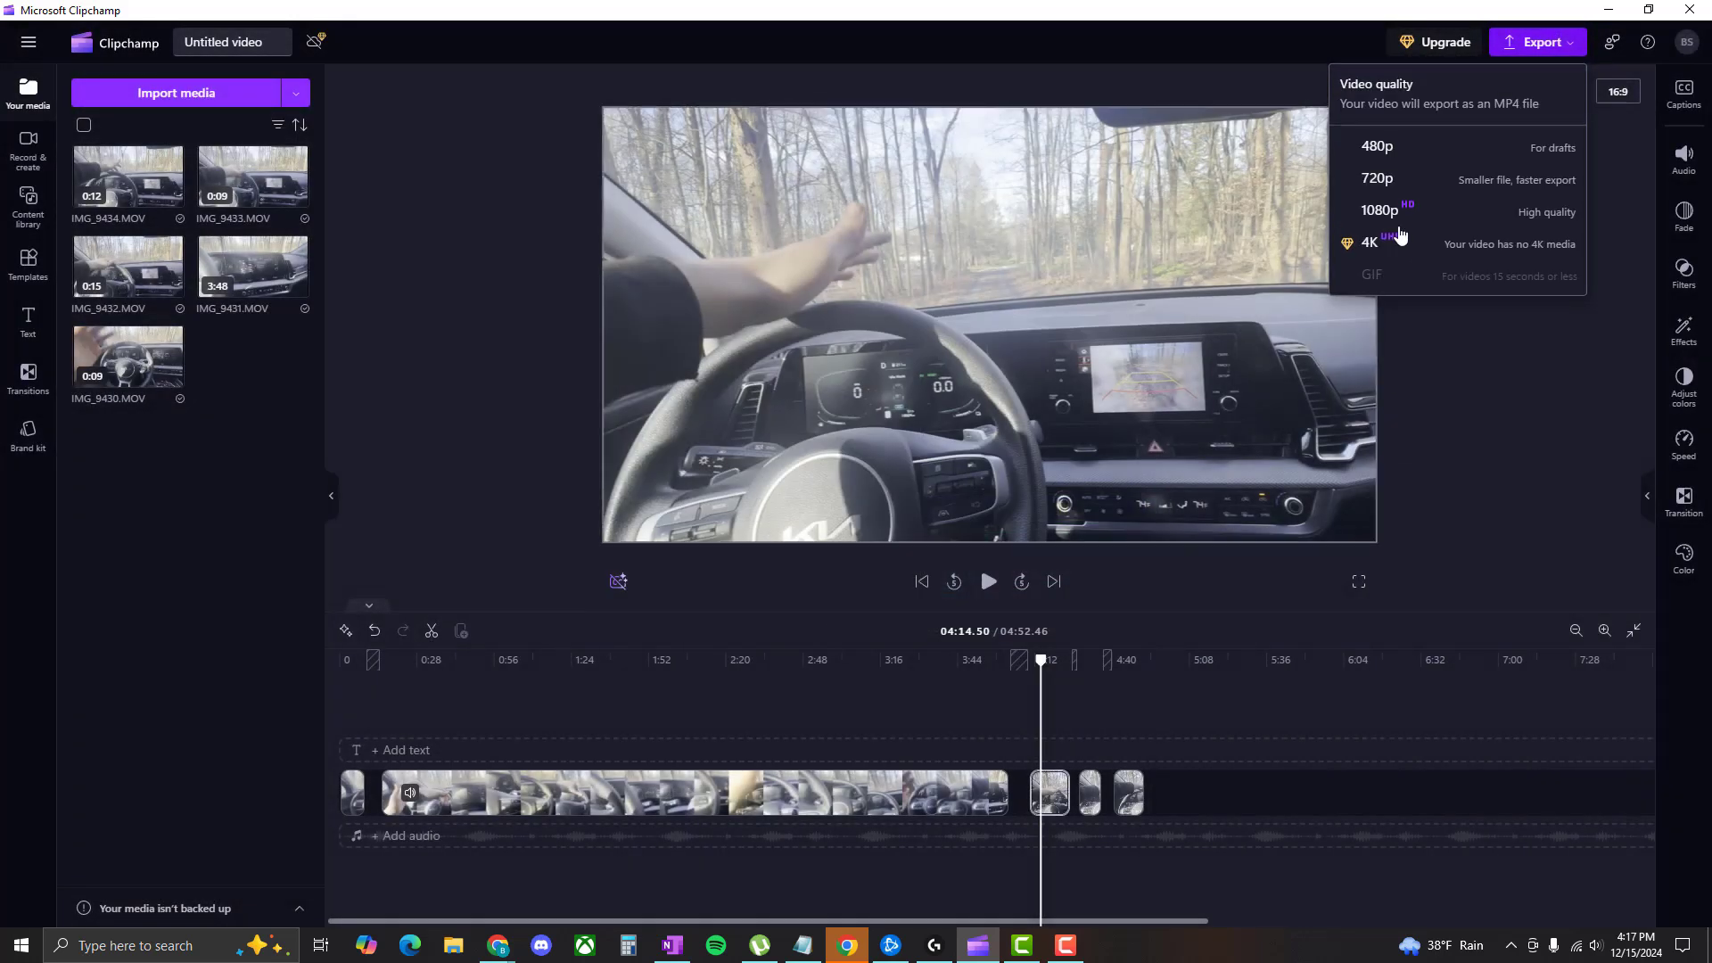
pyautogui.click(1462, 211)
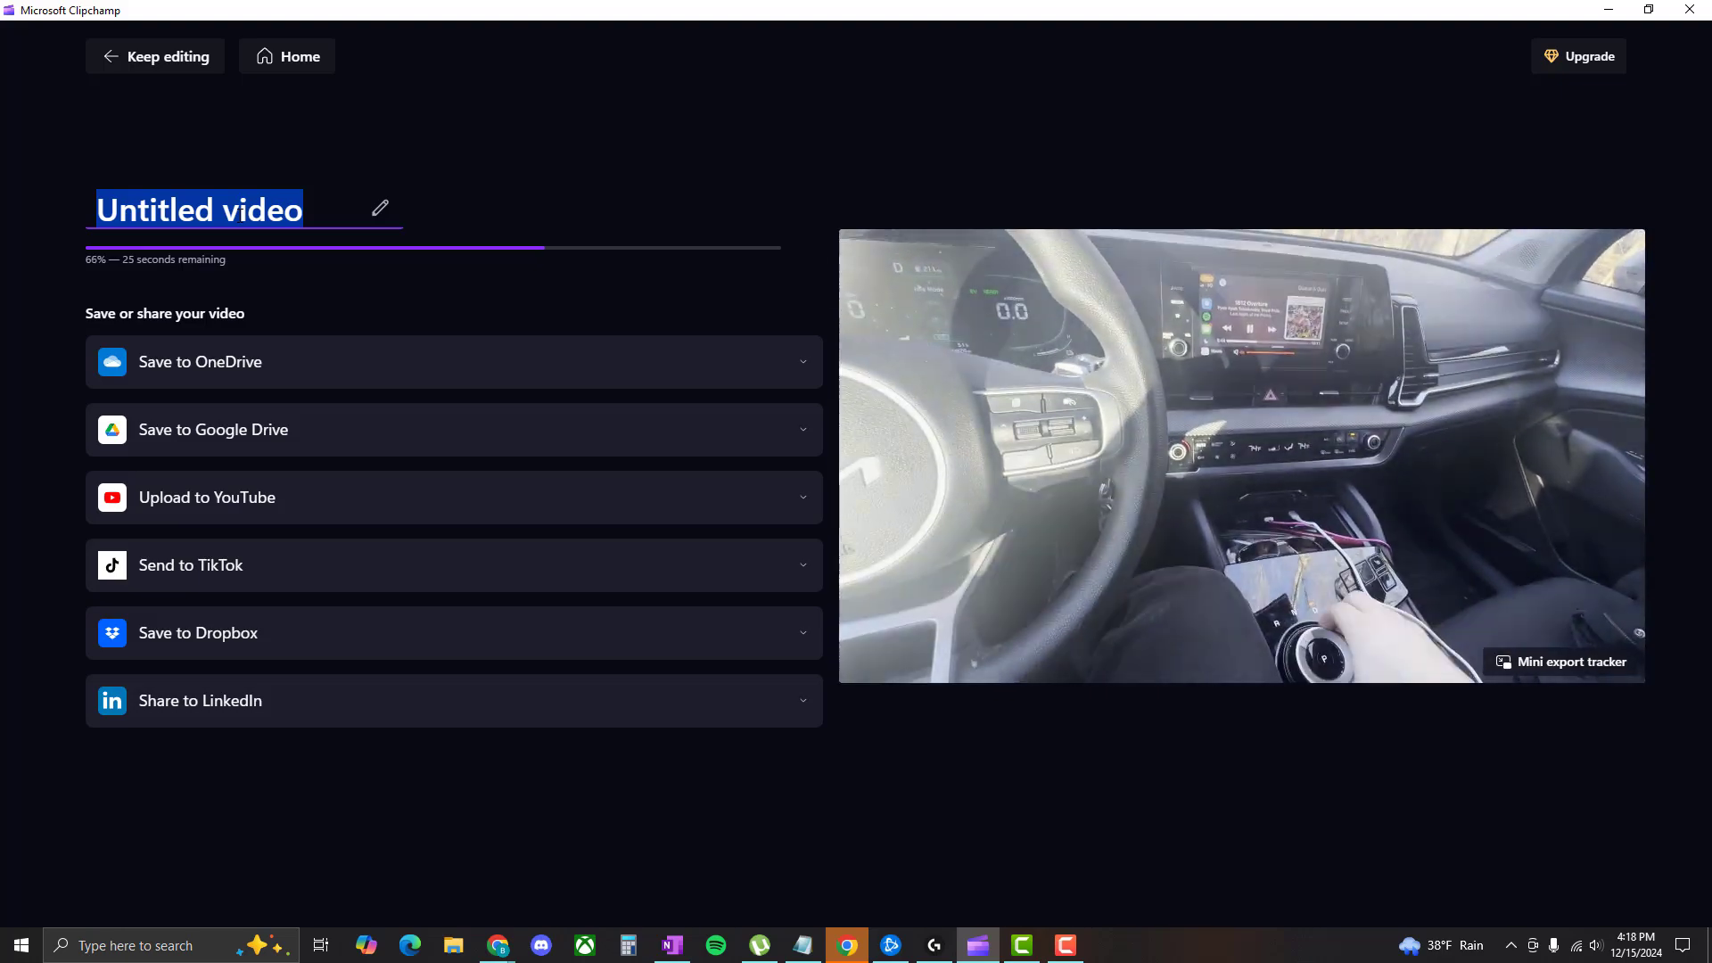
# - Name the exported video "kia settings video"
pyautogui.write('kia se')
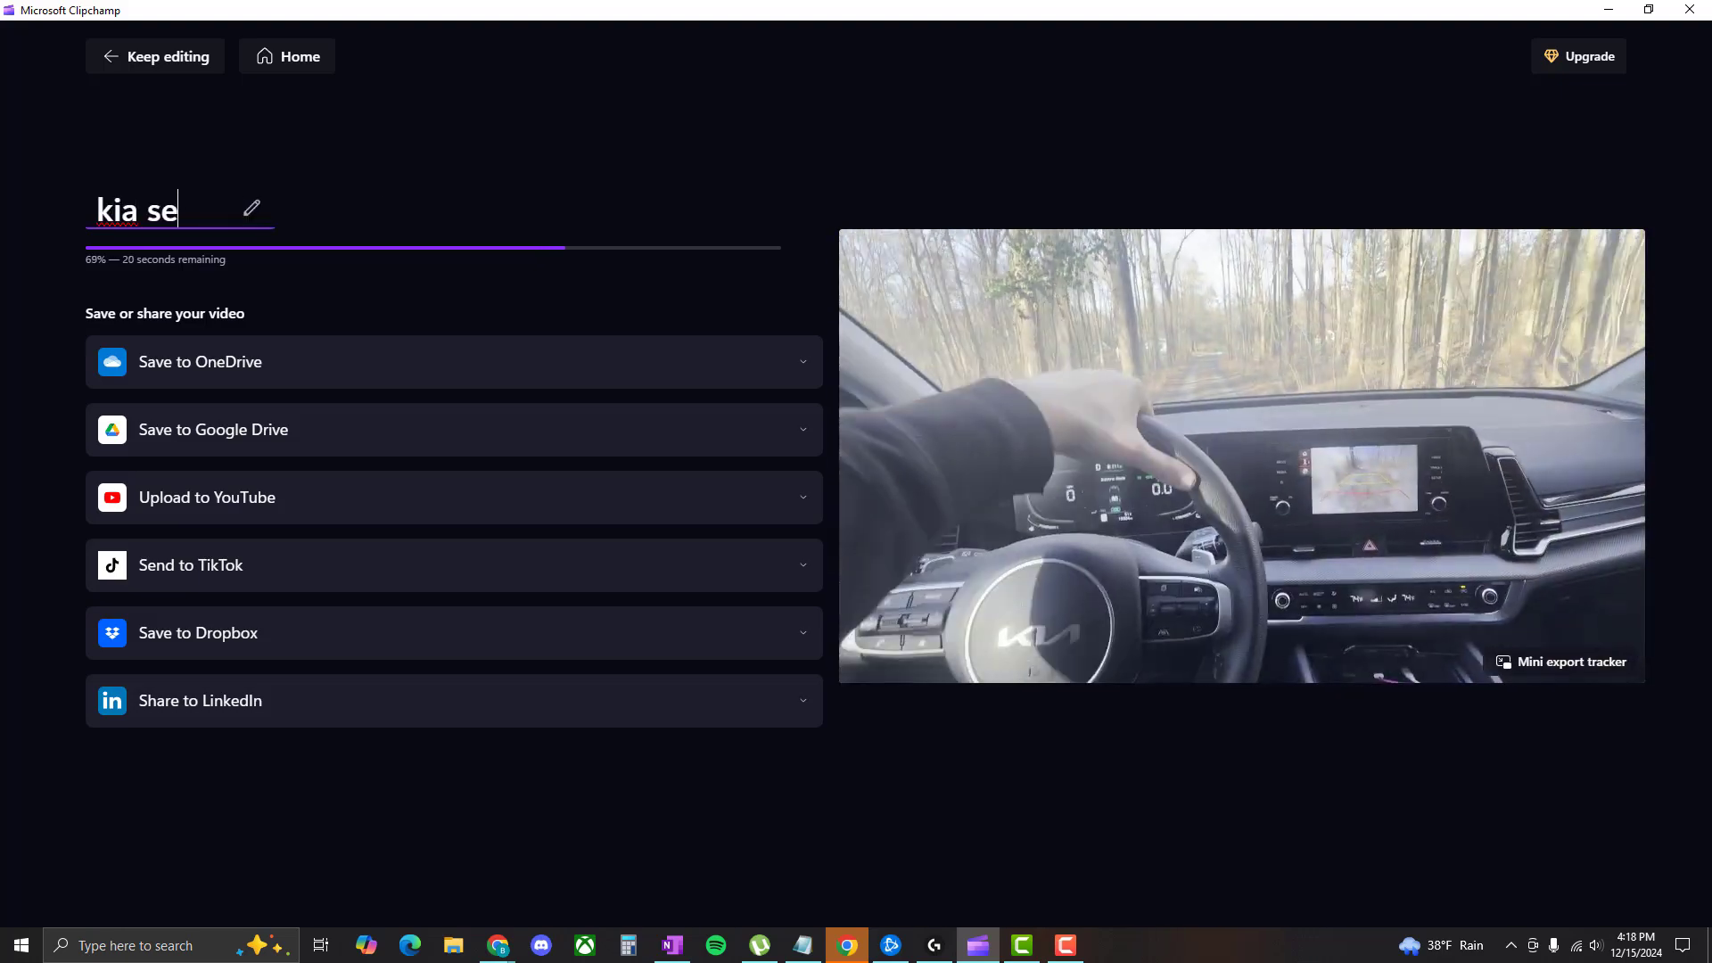
pyautogui.write('ttings video')
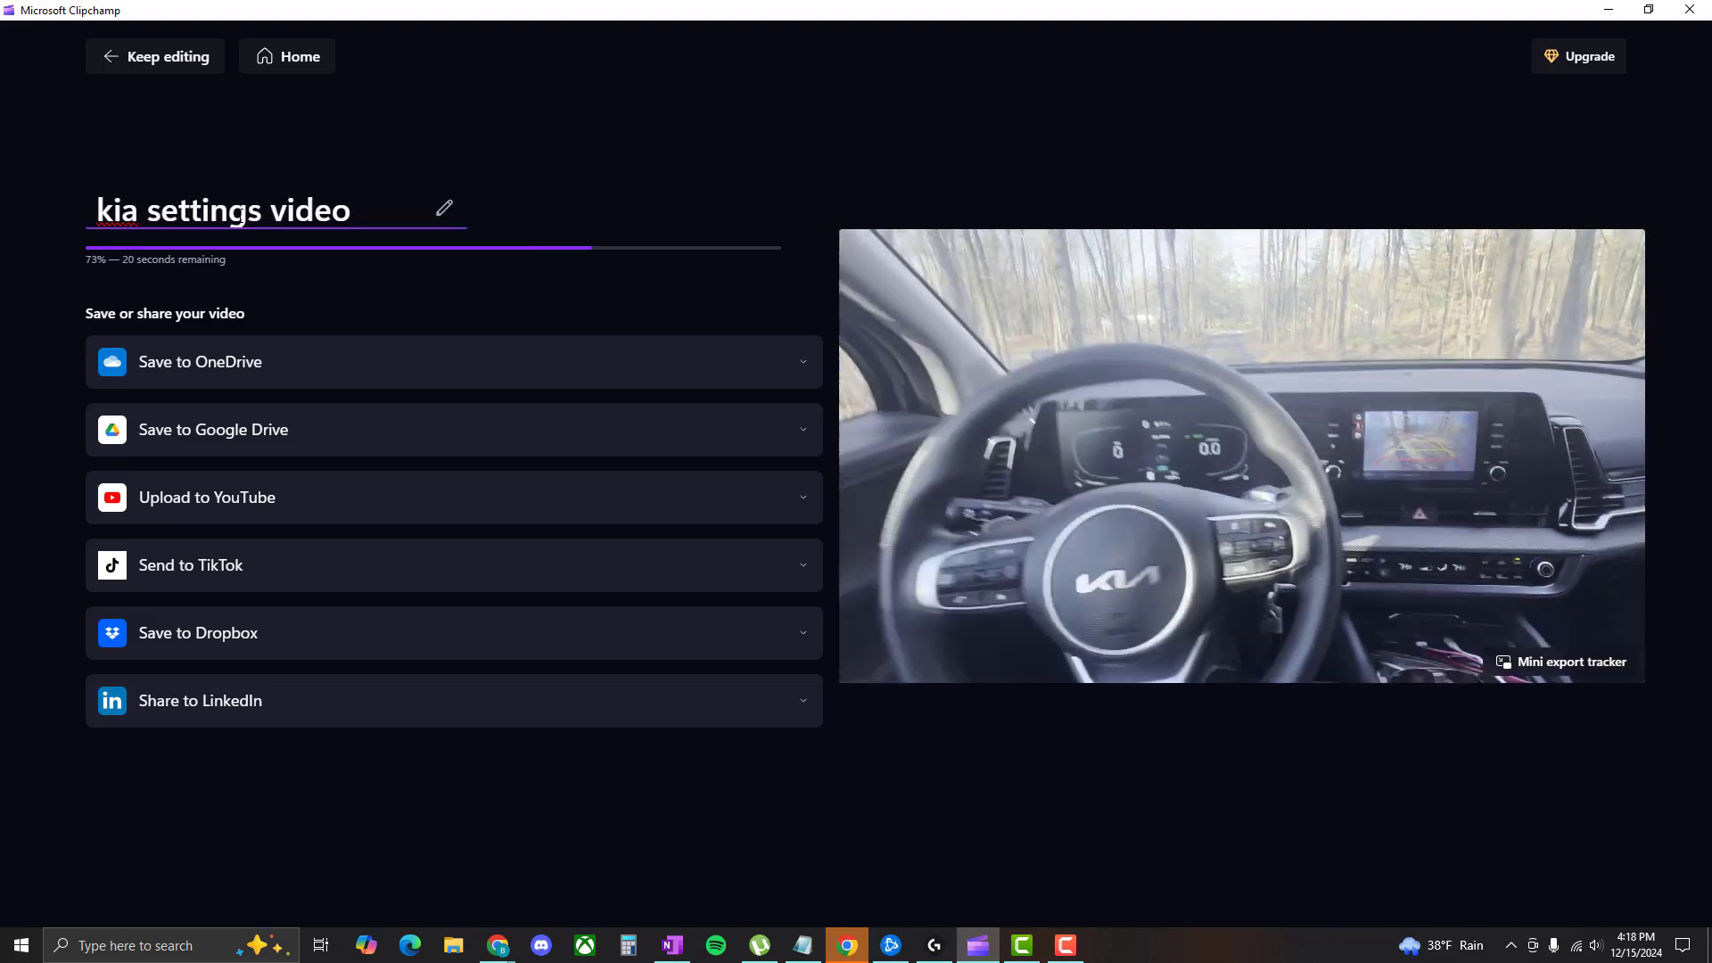
pyautogui.click(650, 150)
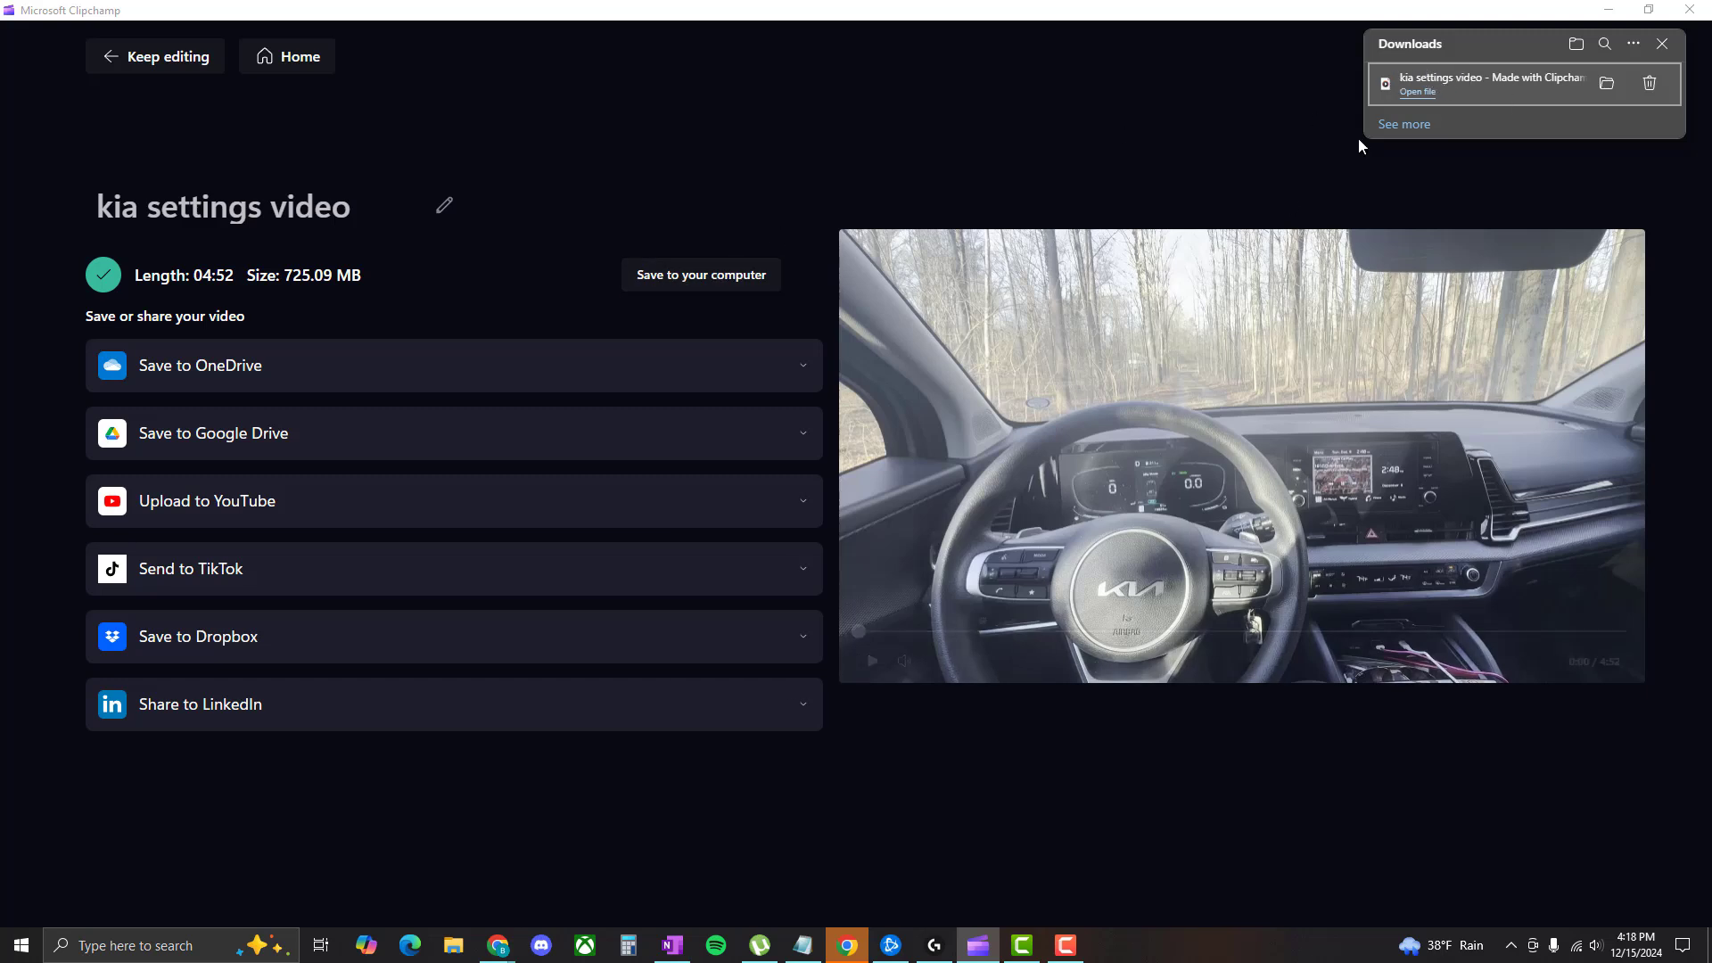
# - Show the downloaded "kia settings video - Made with Clipchamp" file in its folder, keeping its file name
pyautogui.click(1610, 83)
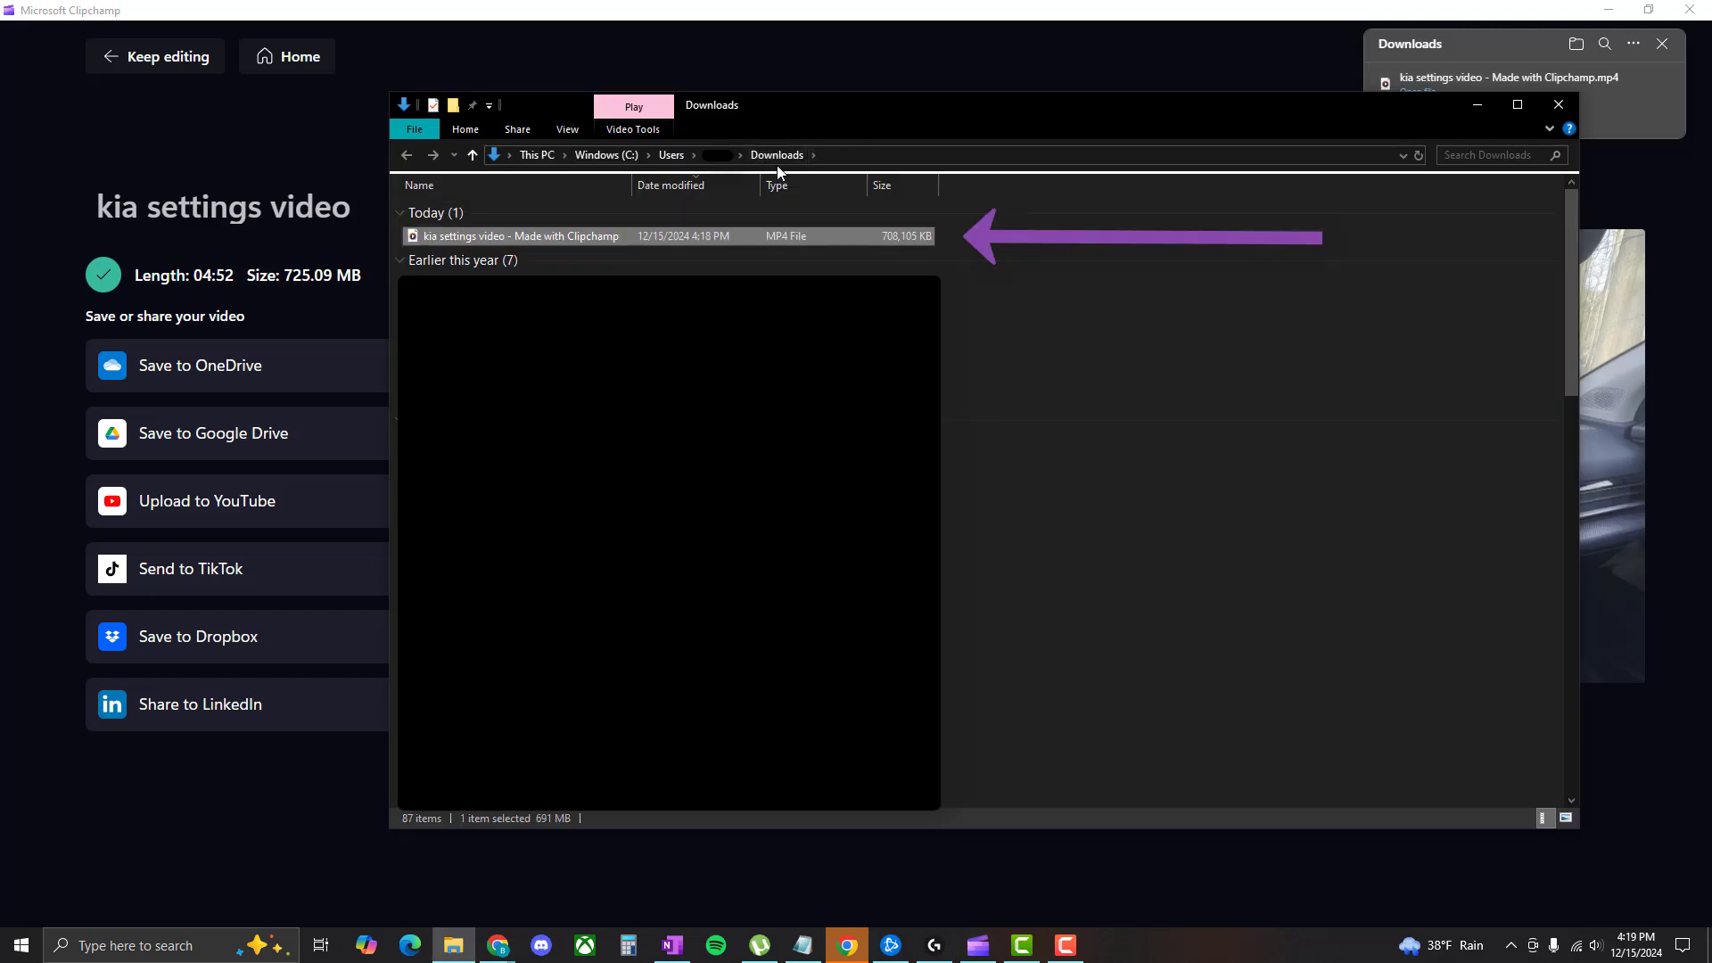
pyautogui.click(580, 233)
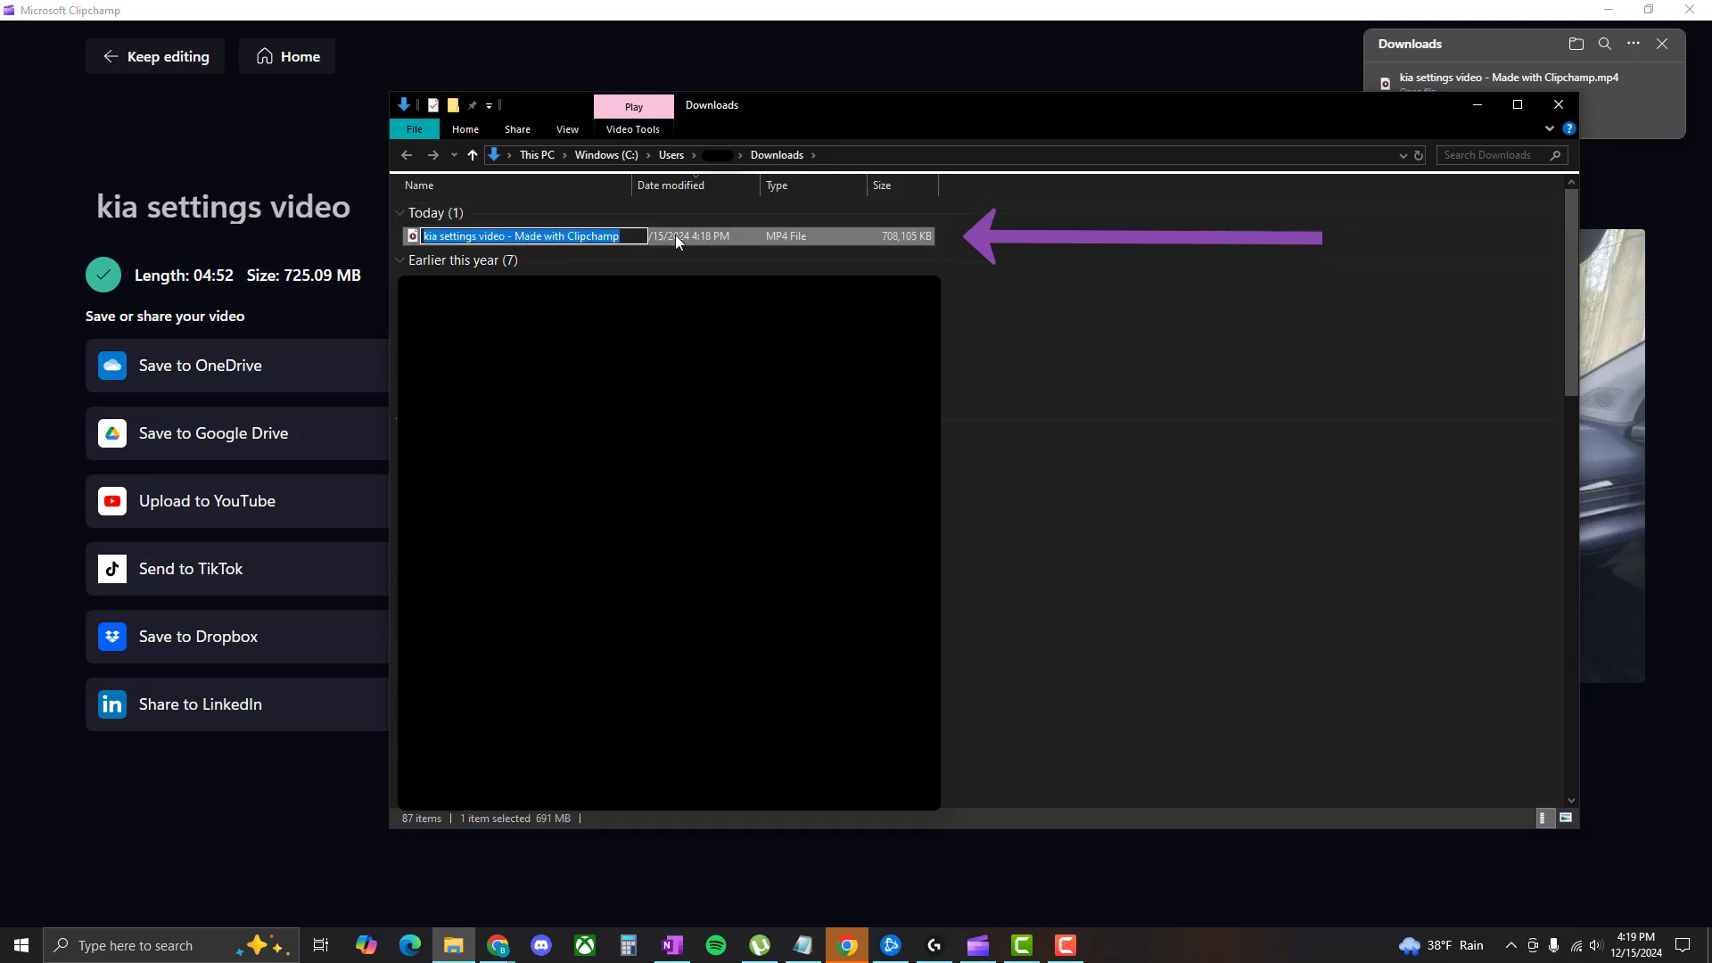
pyautogui.press('Escape')
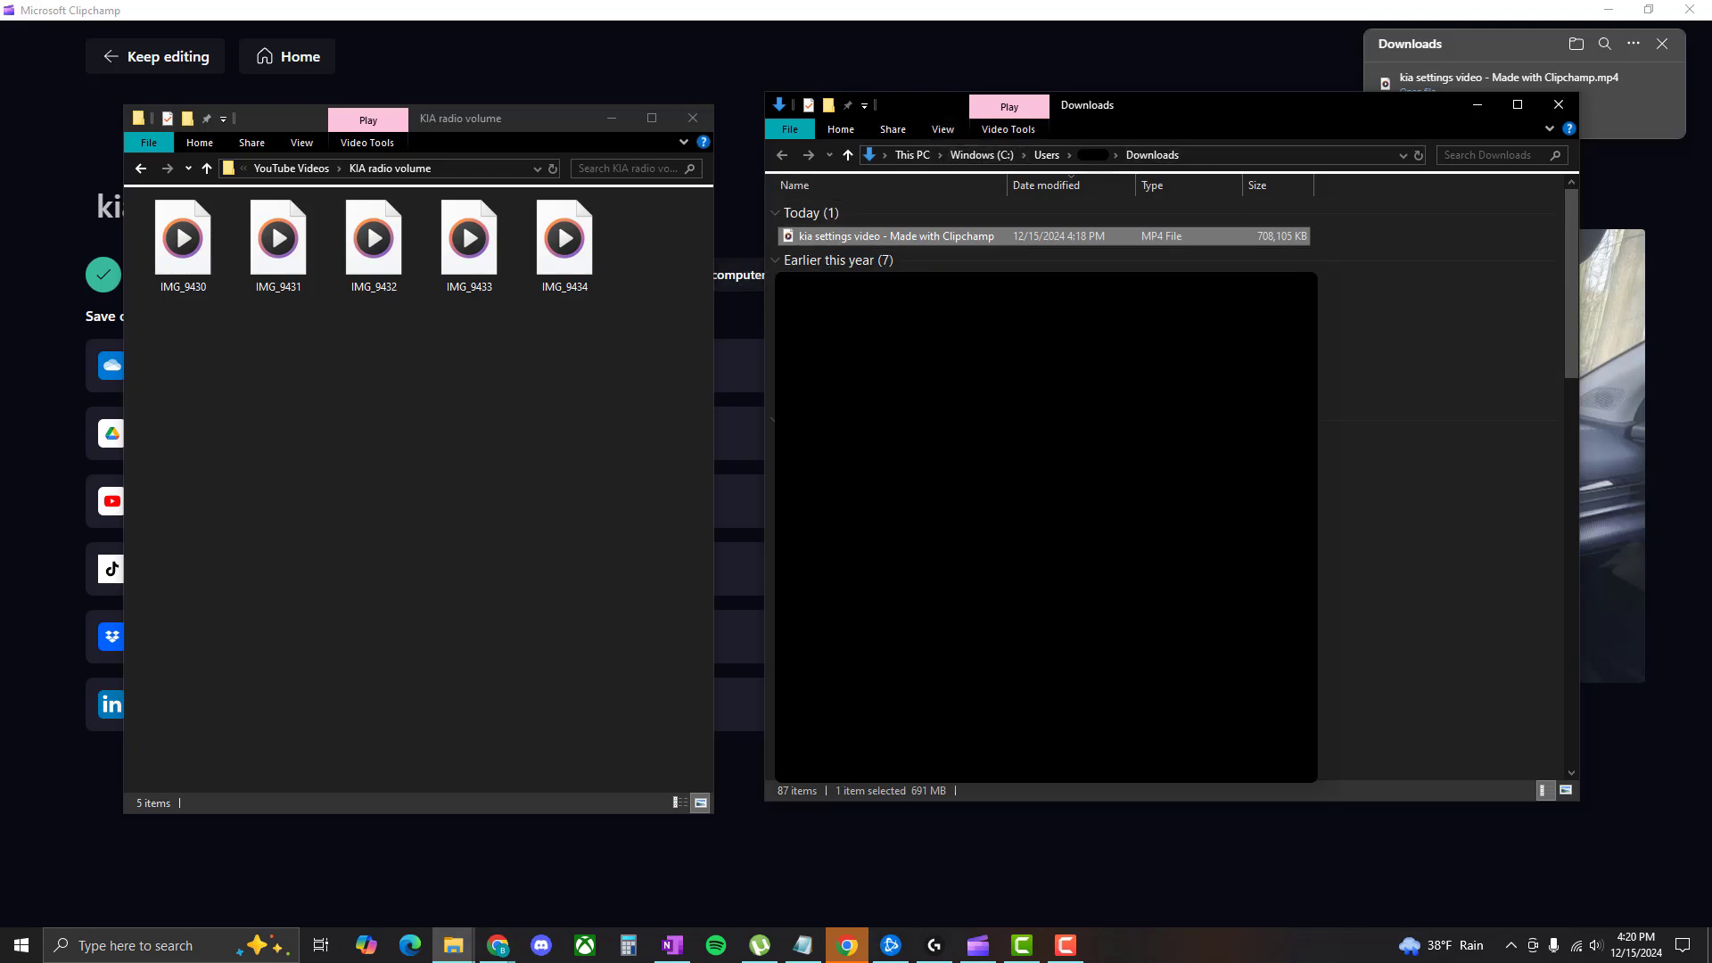
# - Copy the exported MP4 from Downloads into the KIA radio volume folder and play the copy
pyautogui.click(252, 256)
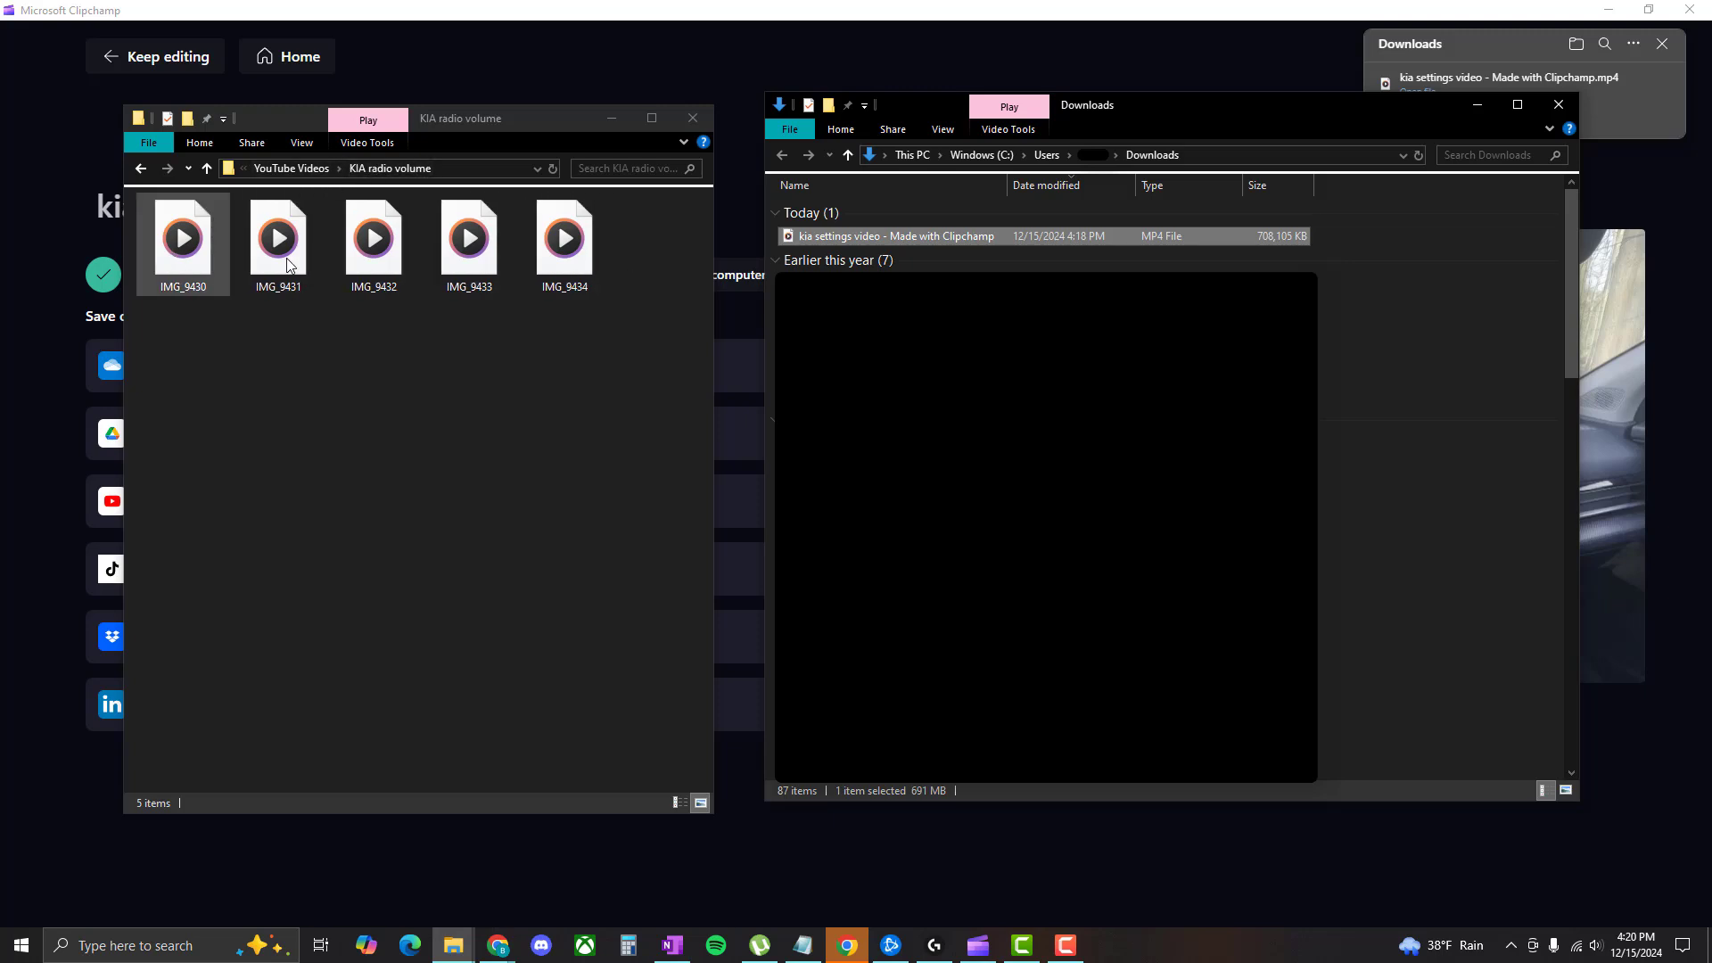
pyautogui.moveTo(855, 242); pyautogui.dragTo(434, 388)
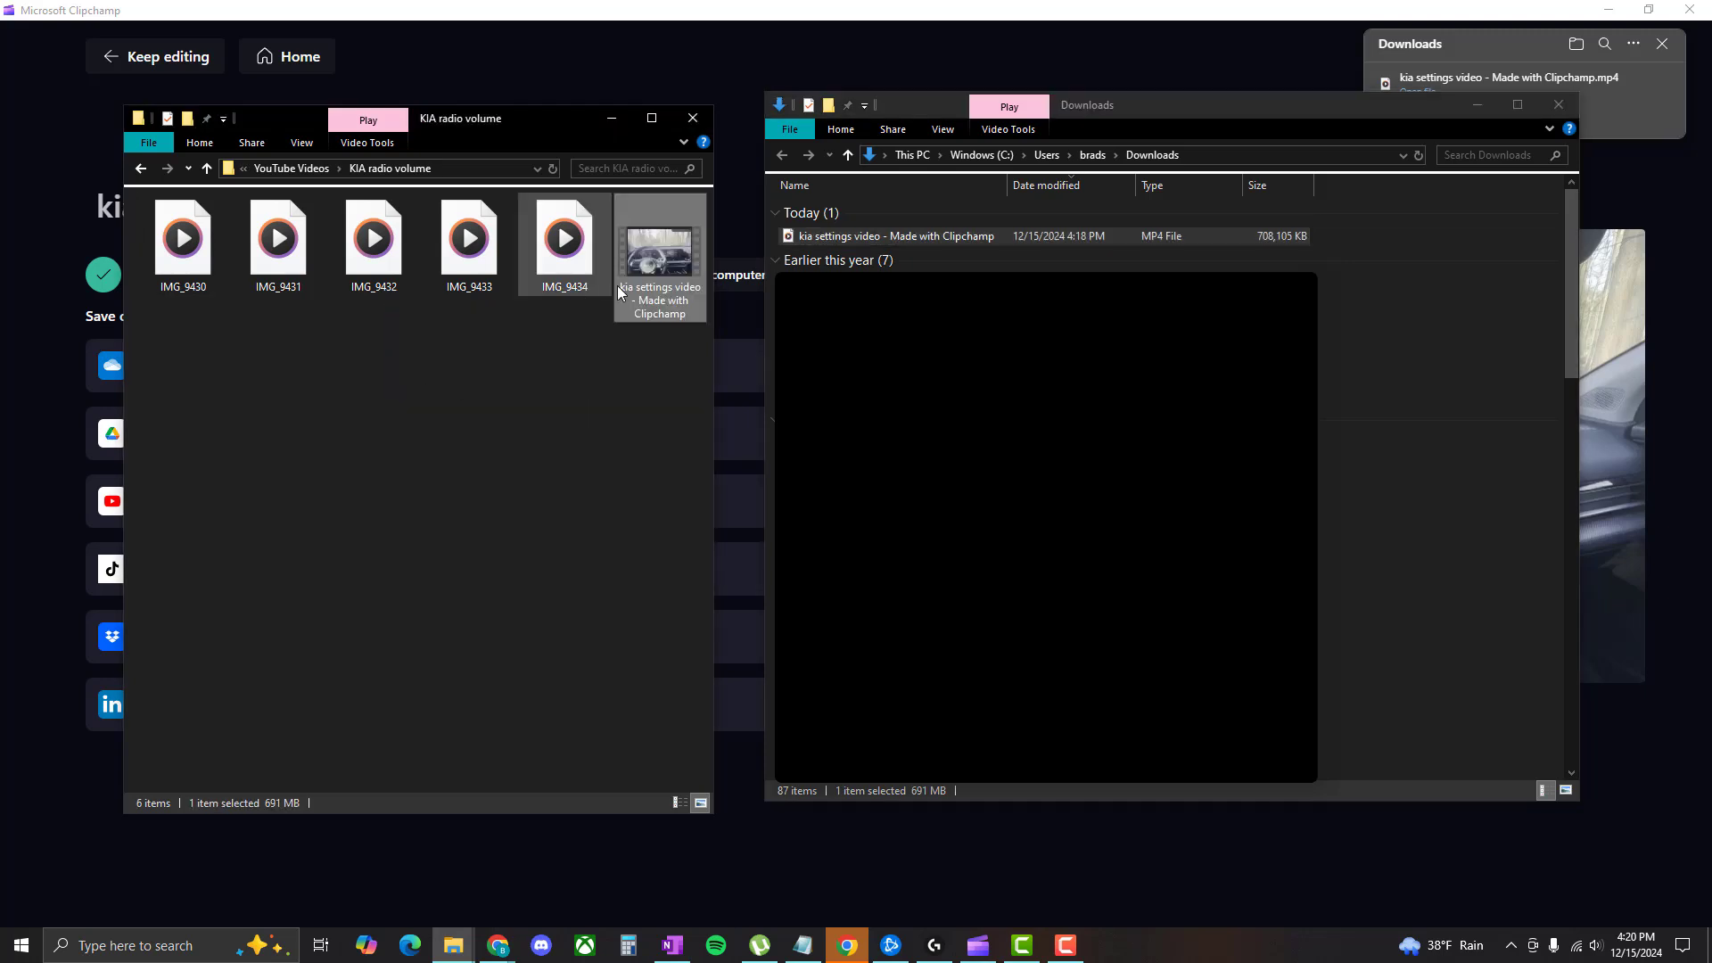
pyautogui.doubleClick(660, 254)
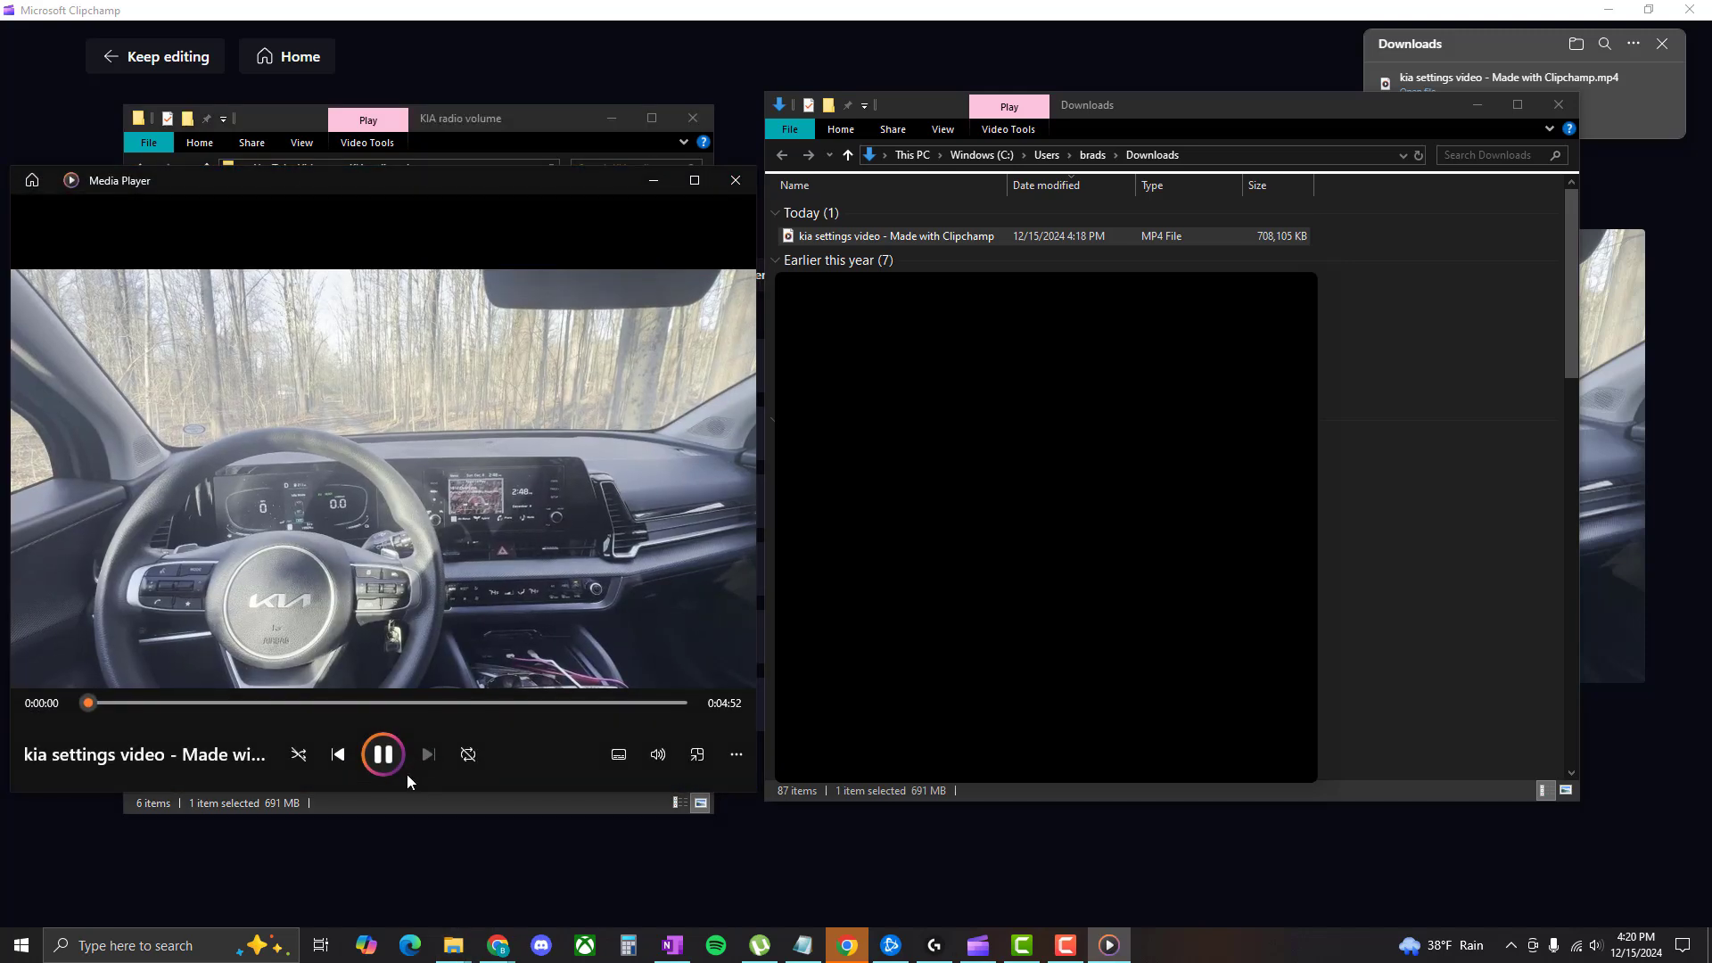
# - Check the exported MP4's playback at several points up to about 3:04, and close the media player
pyautogui.moveTo(155, 703); pyautogui.dragTo(118, 703)
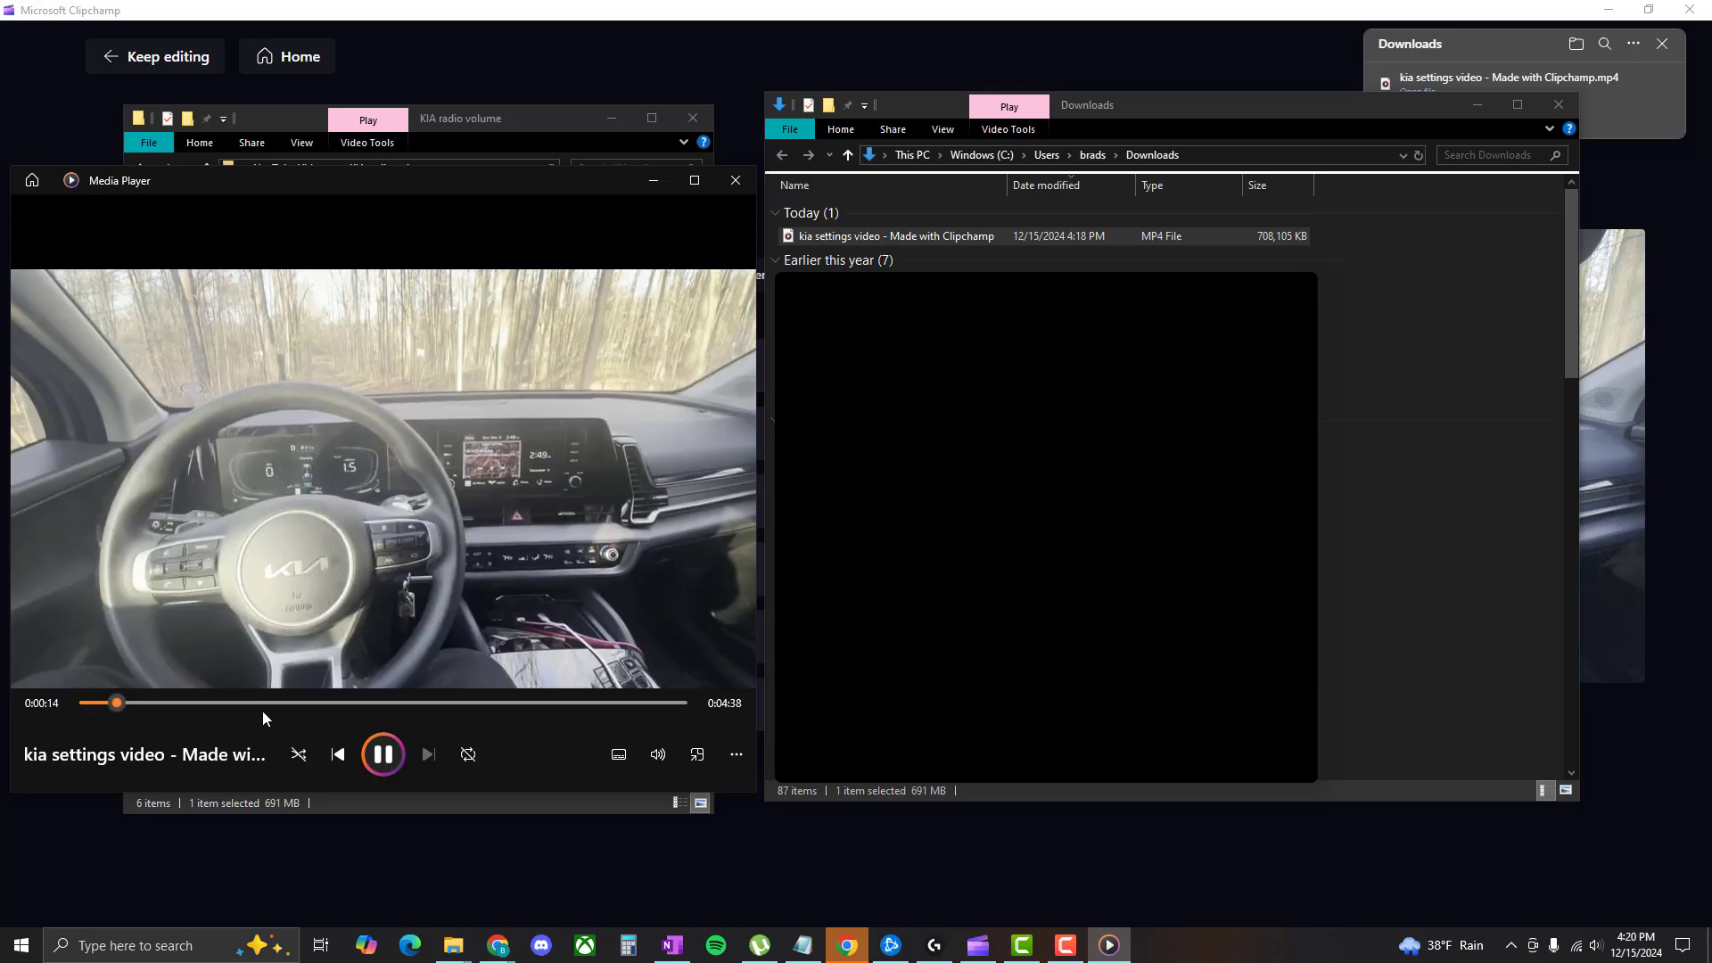
pyautogui.click(274, 704)
pyautogui.click(460, 703)
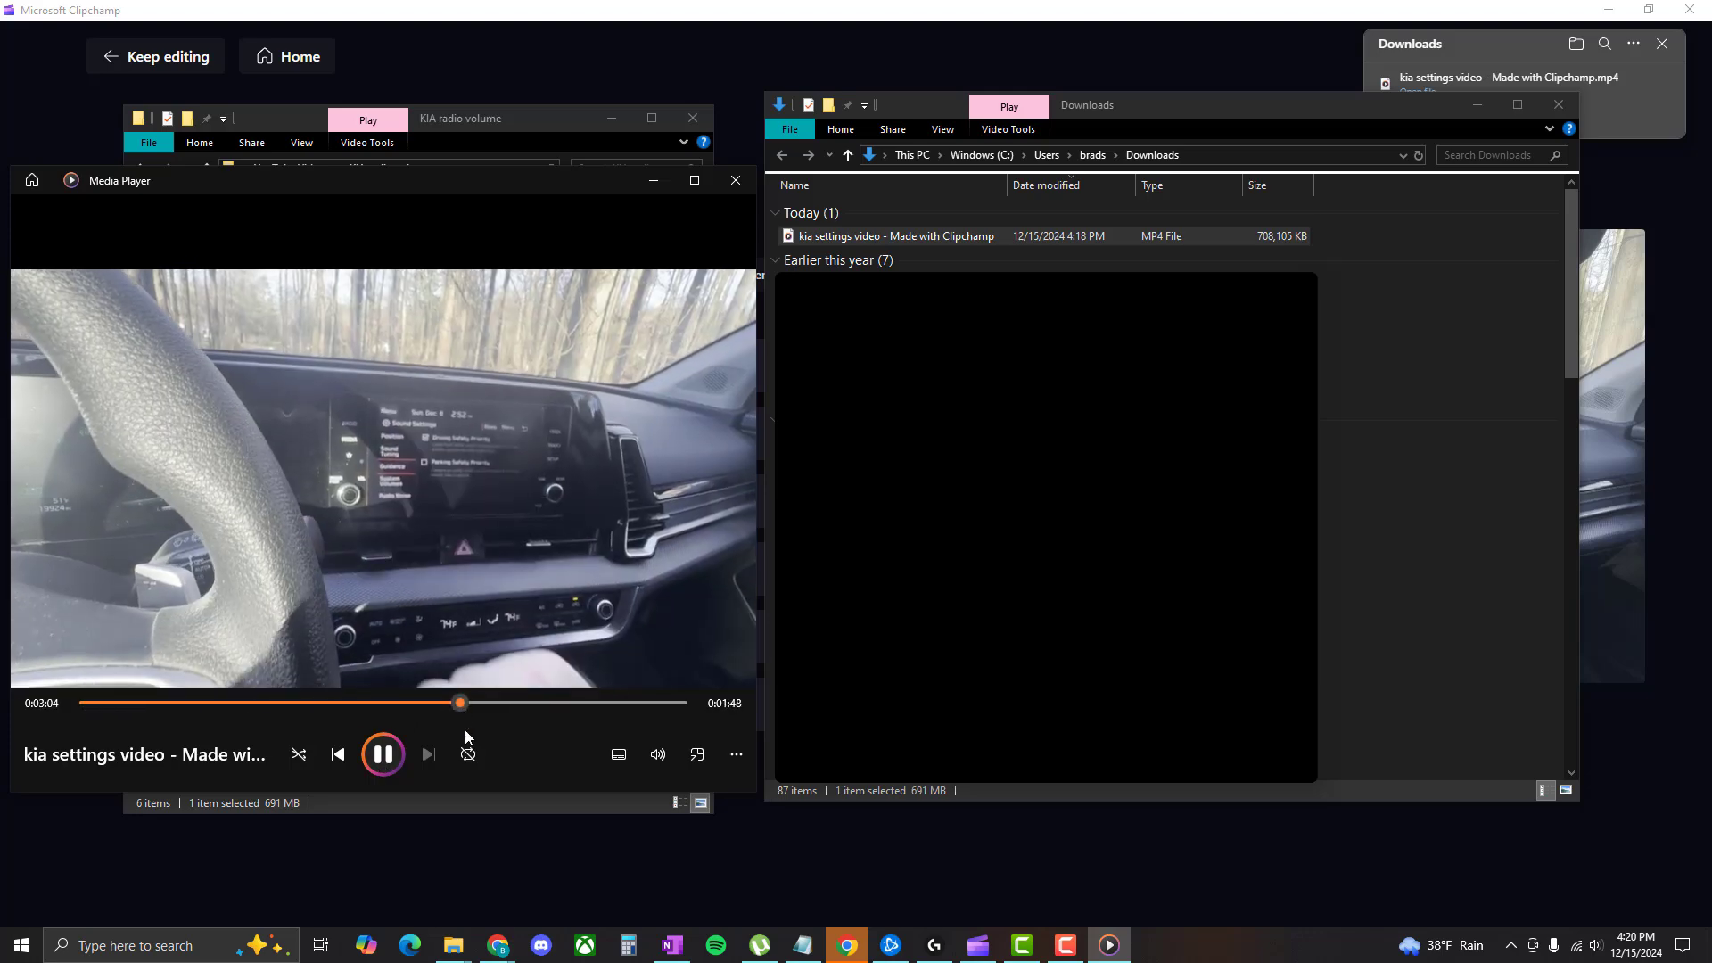
pyautogui.click(754, 182)
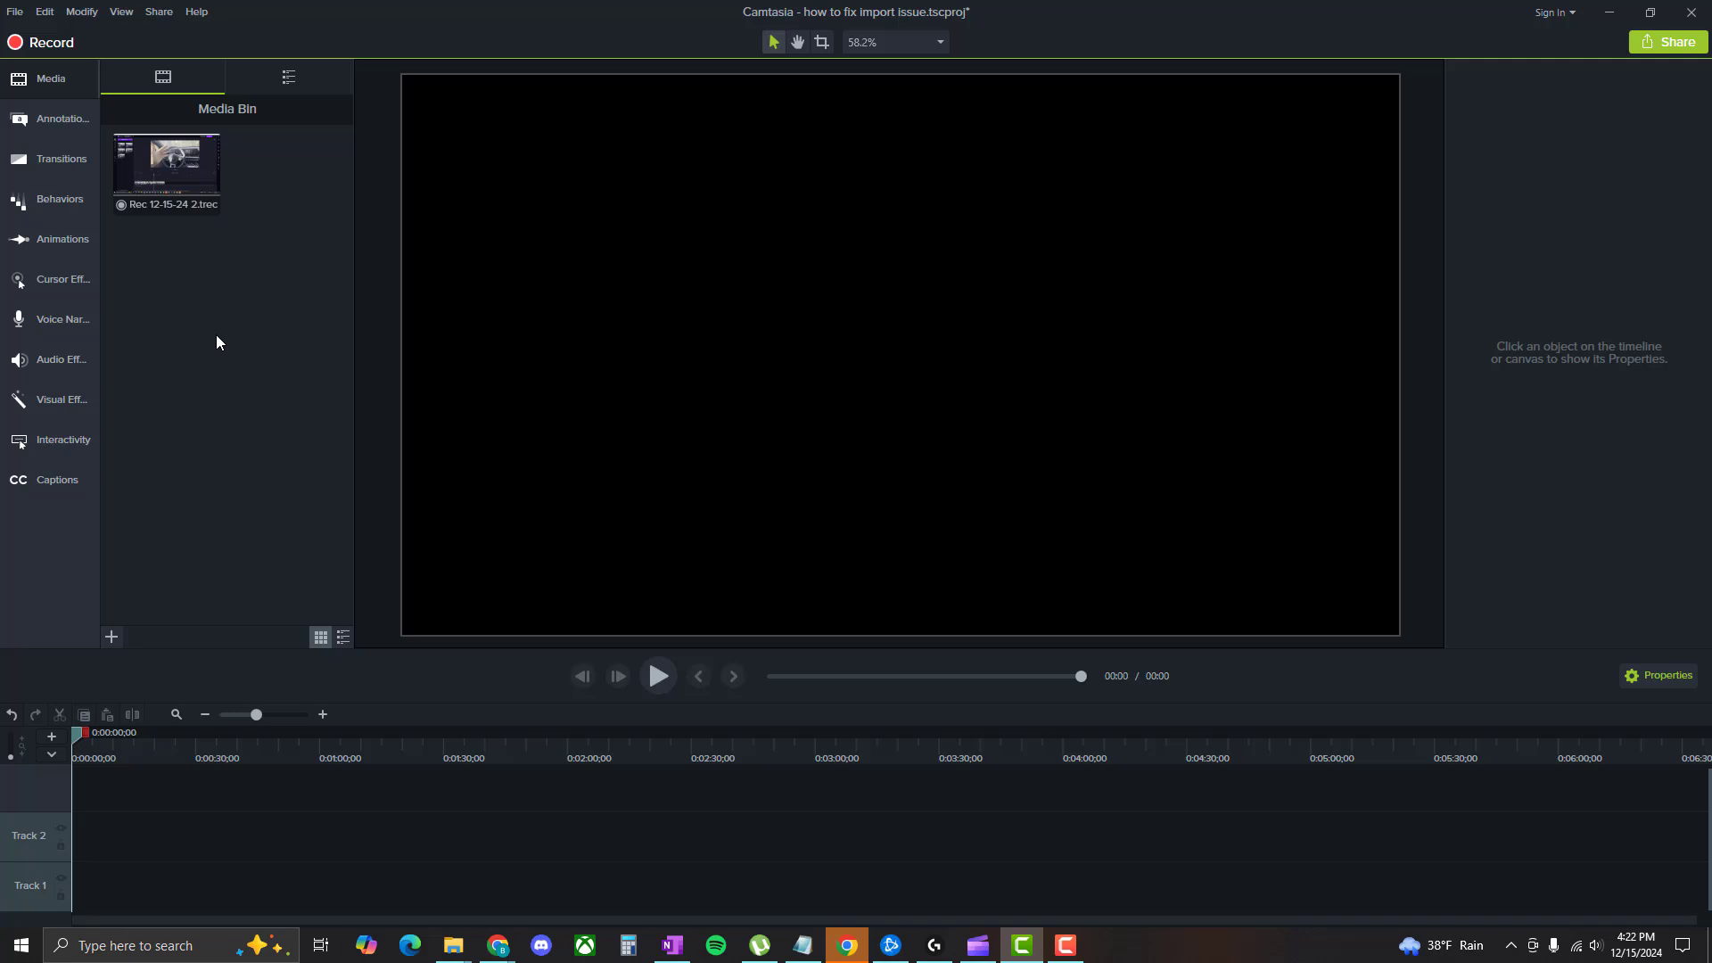
# - In Camtasia, import "kia settings video - Made with Clipchamp" from the KIA radio volume folder and place it at the start of Track 1
pyautogui.rightClick(212, 316)
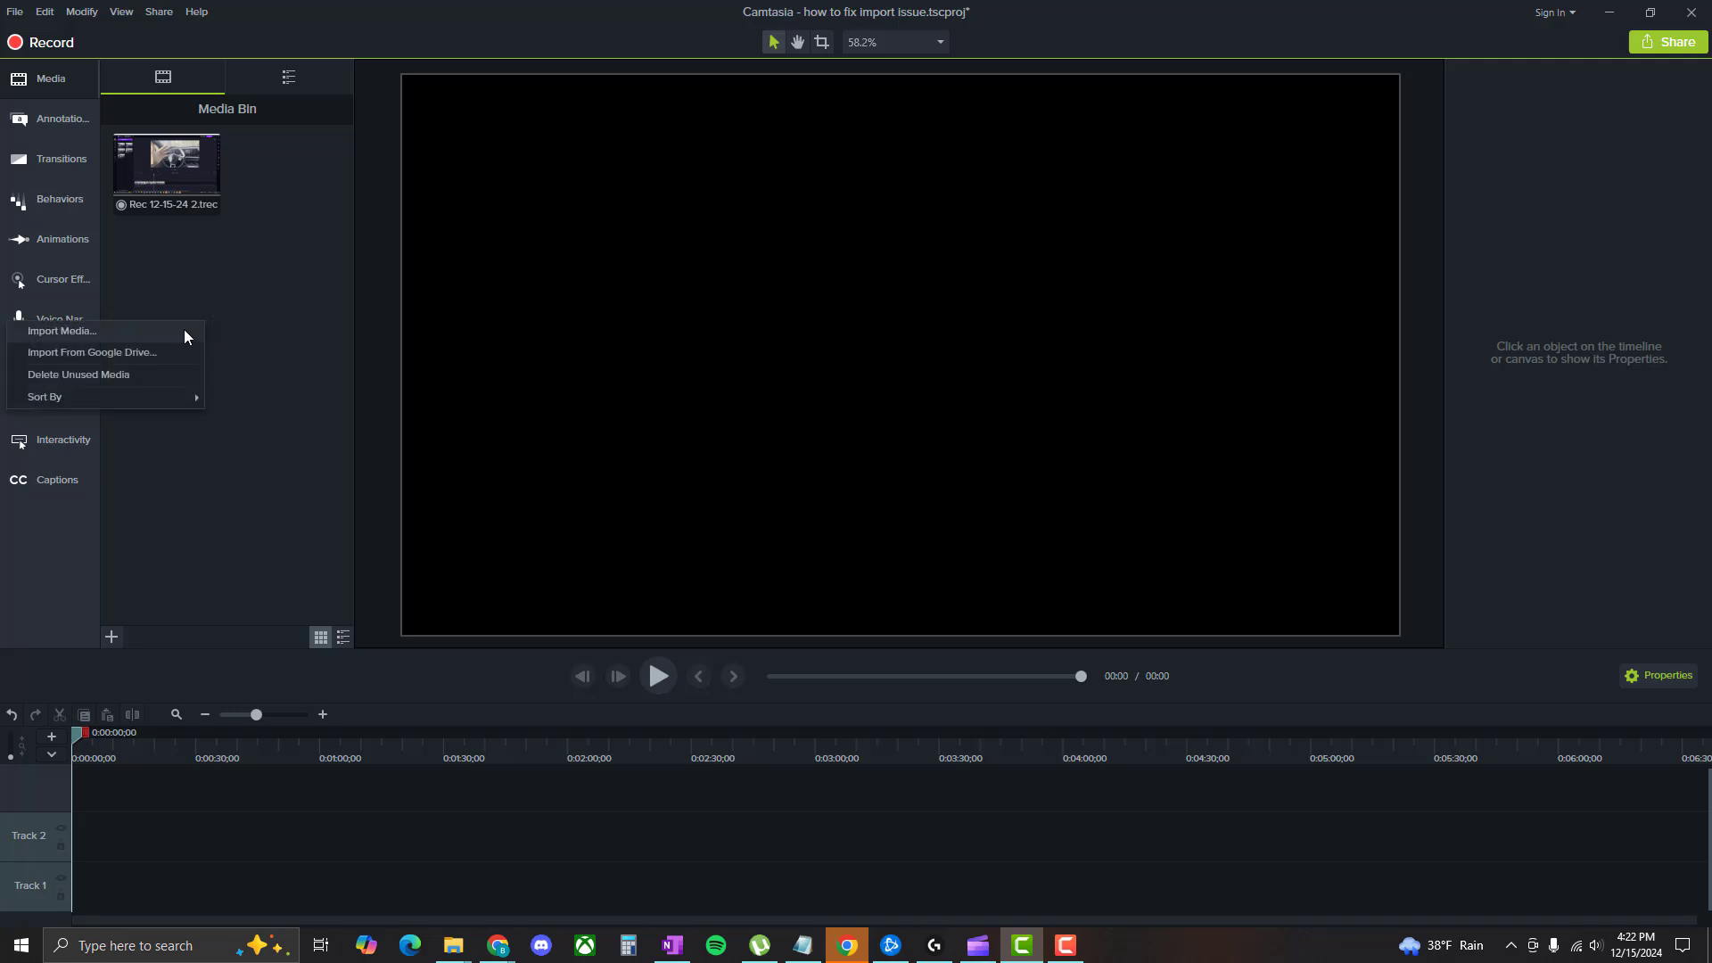
pyautogui.click(182, 330)
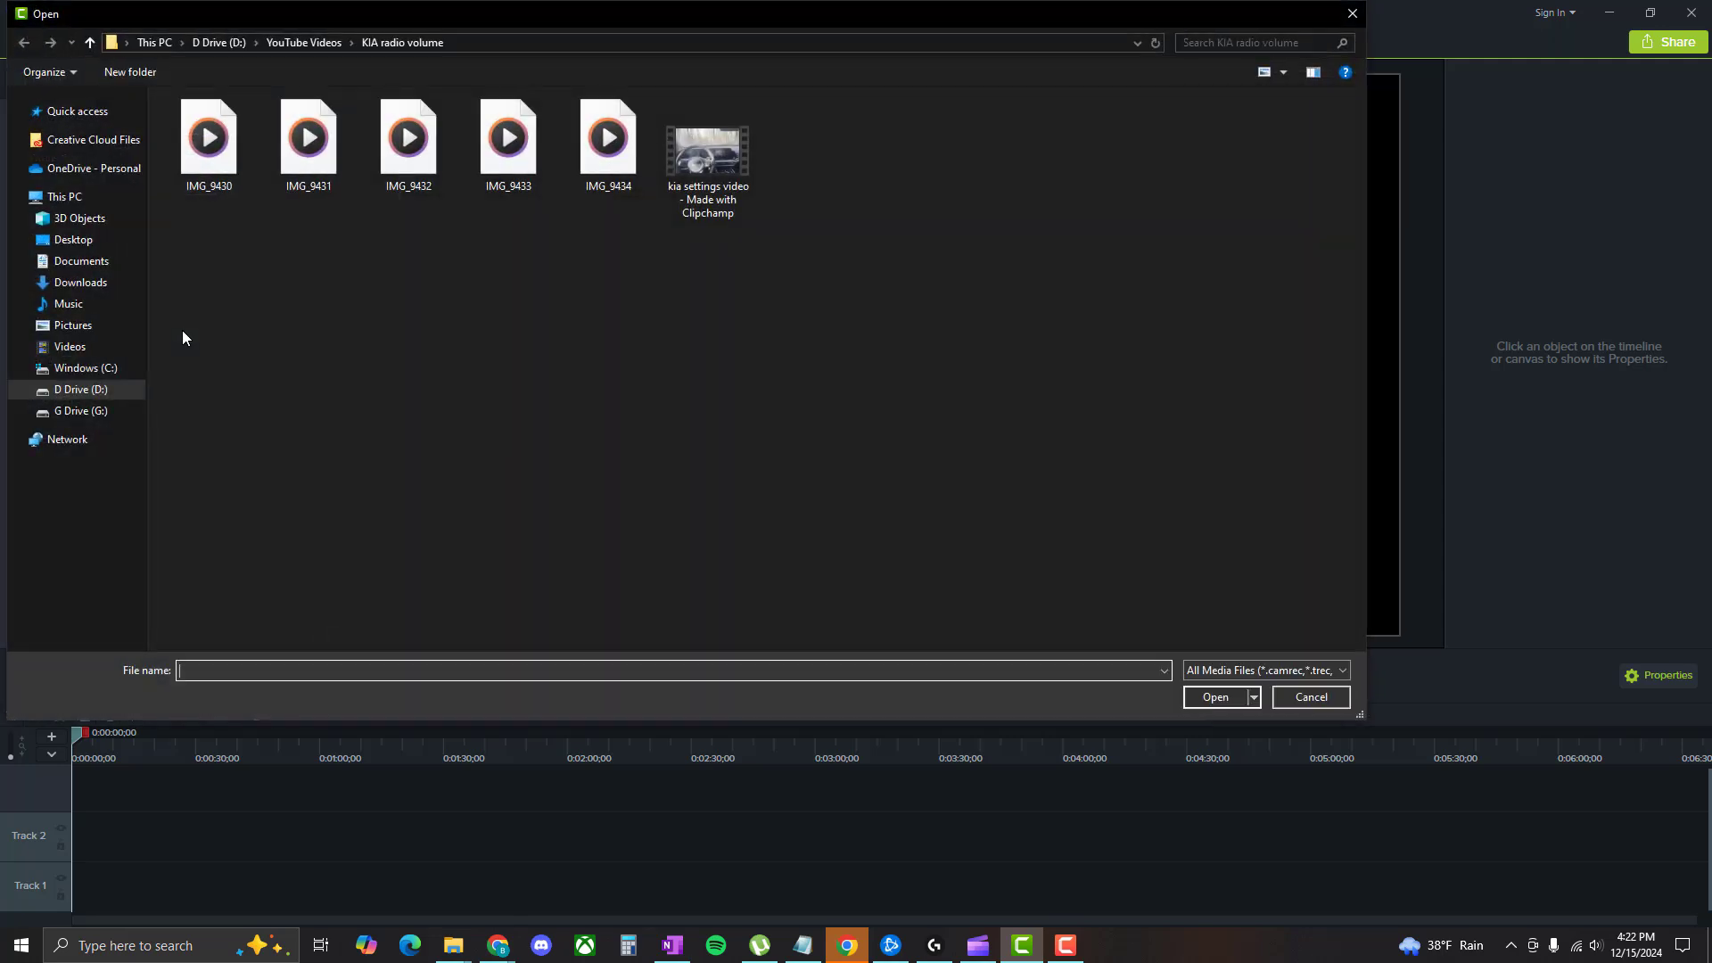
pyautogui.click(711, 174)
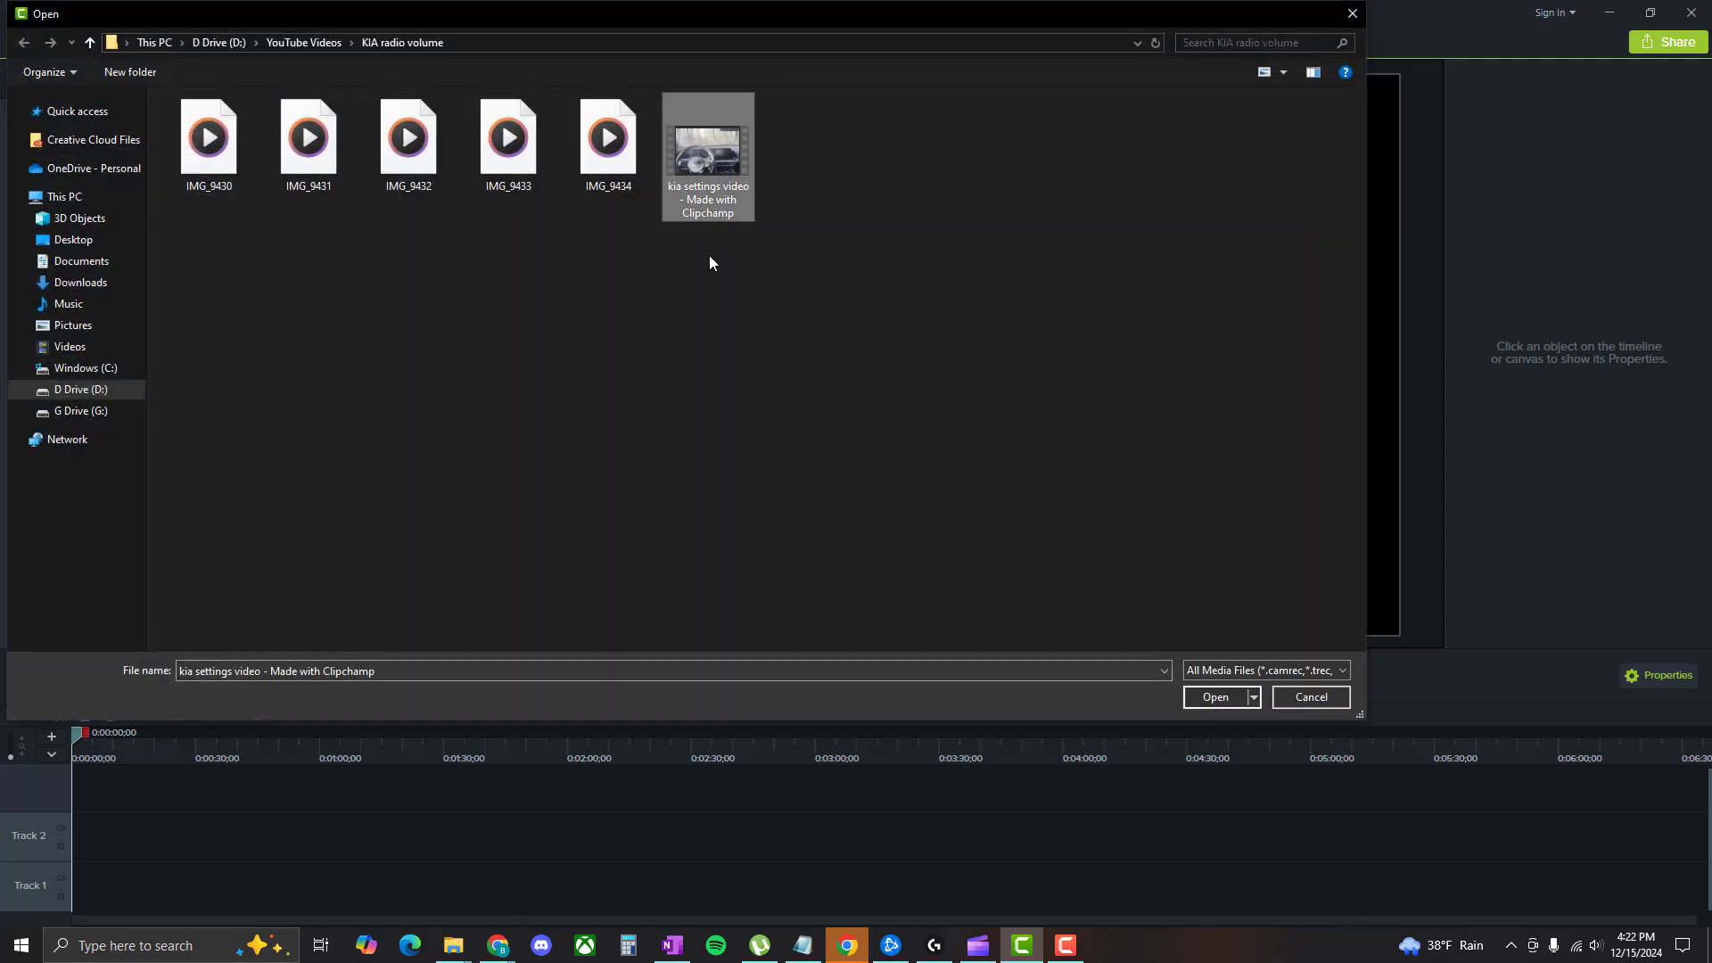
pyautogui.doubleClick(728, 164)
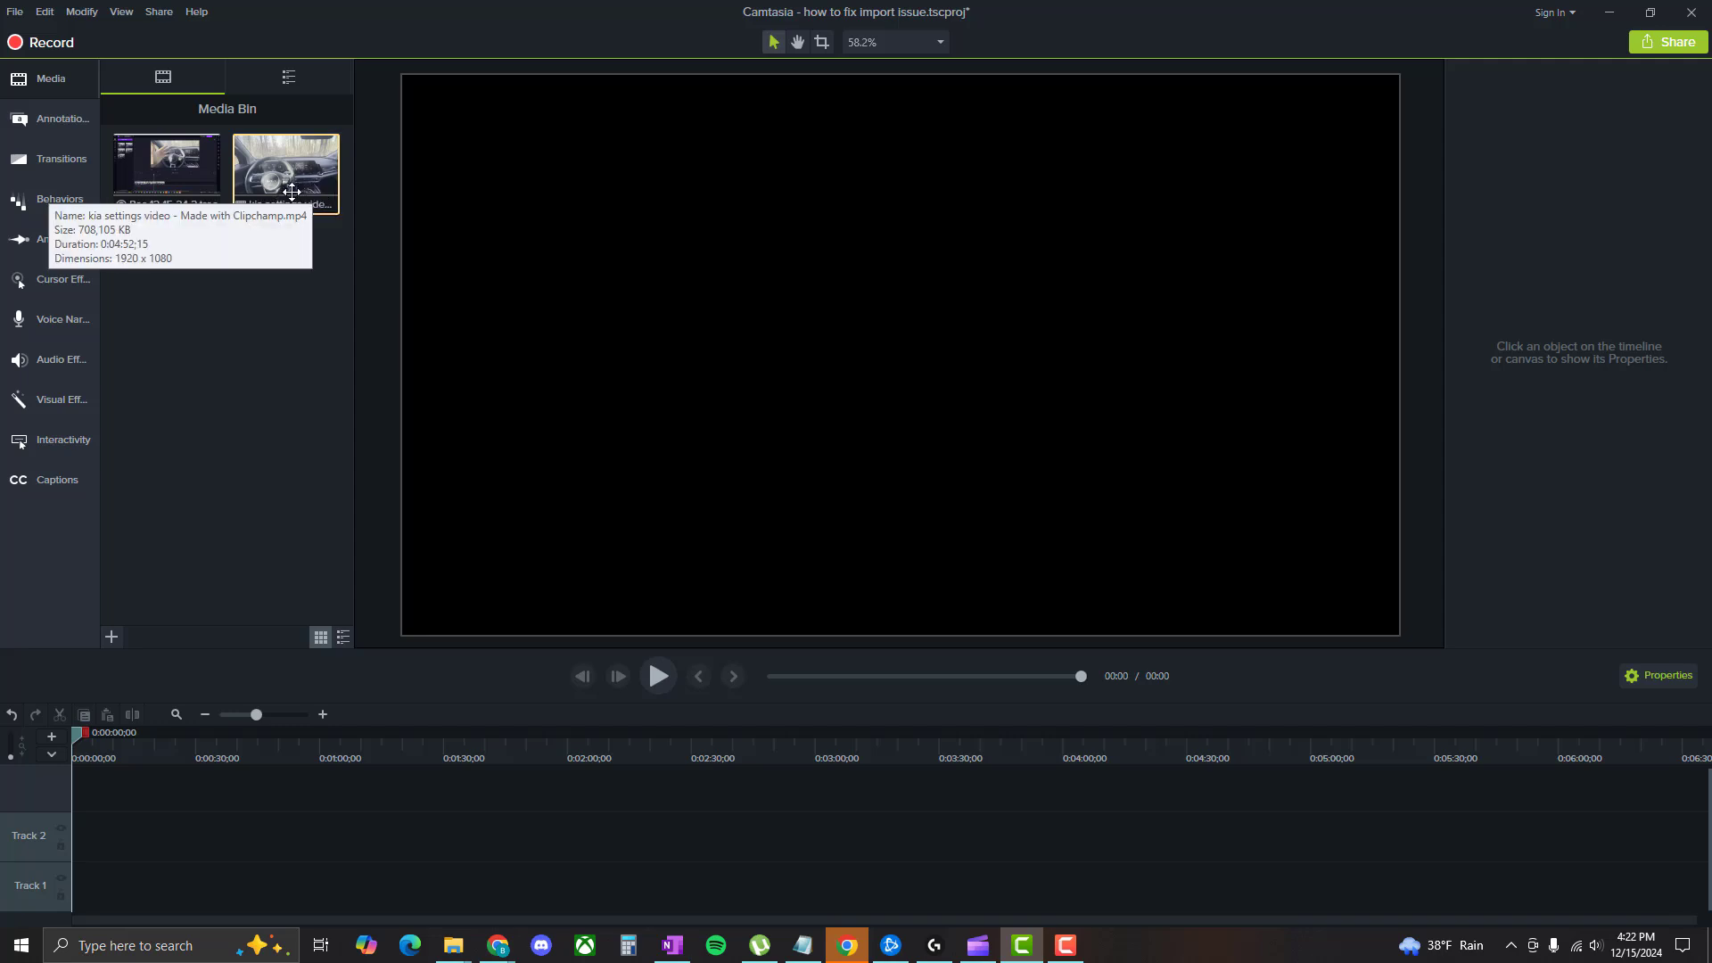
pyautogui.moveTo(312, 179); pyautogui.dragTo(67, 908)
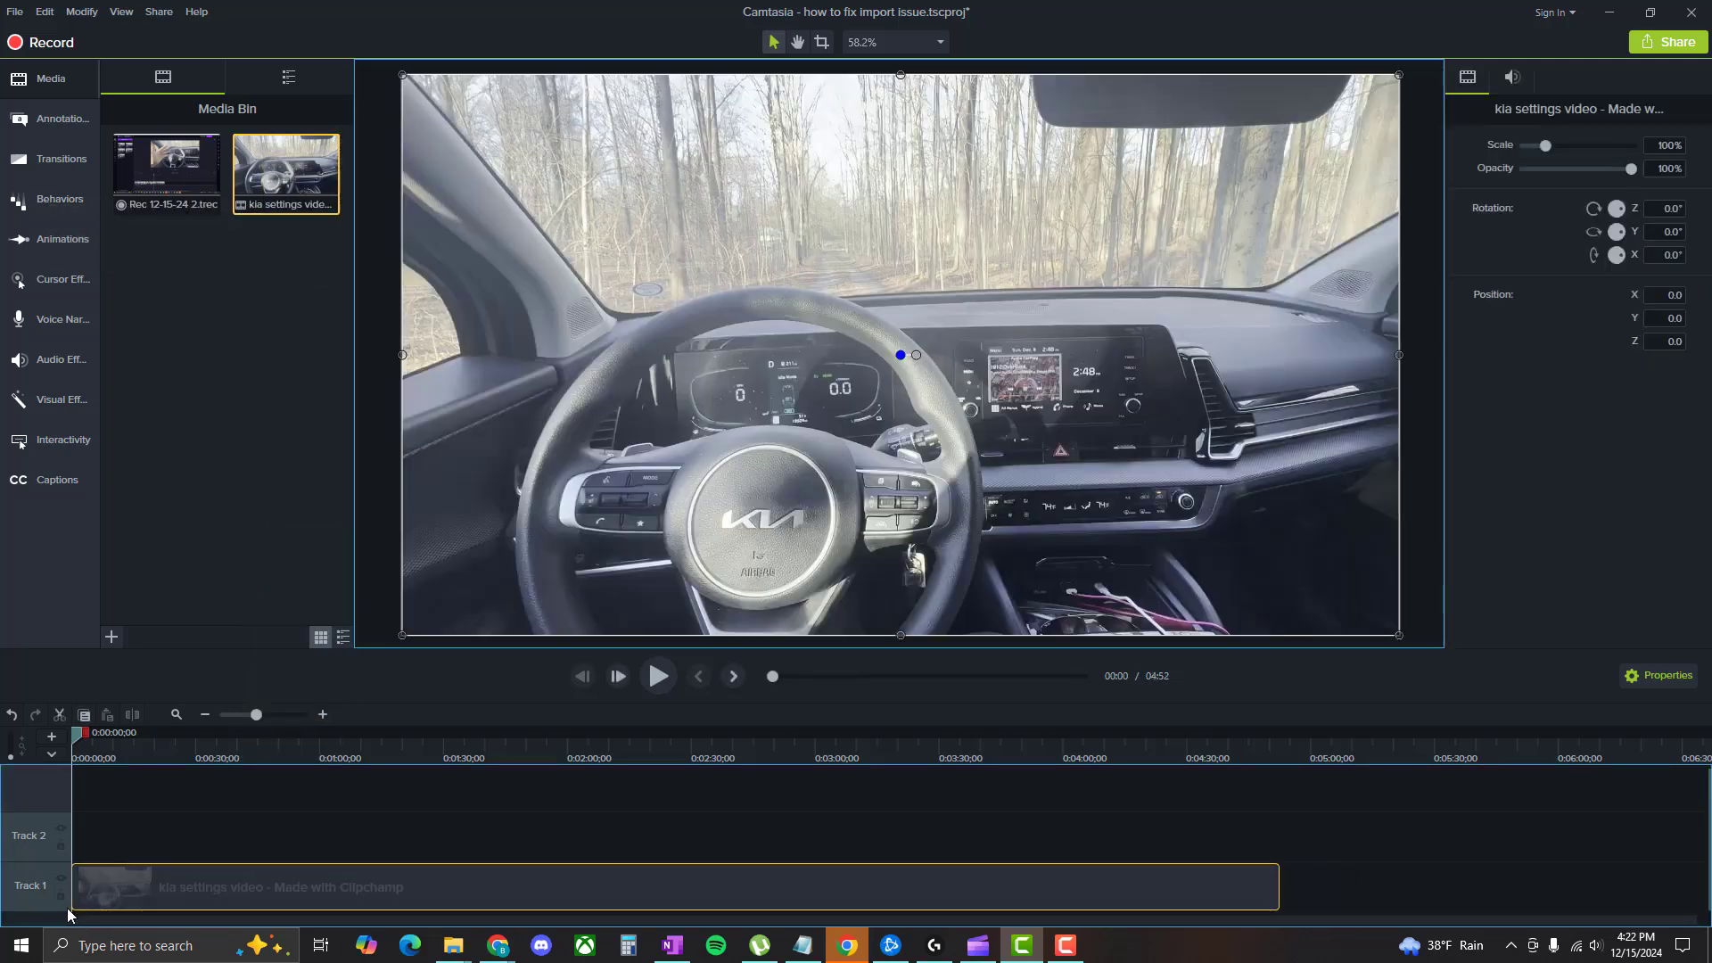
# - Preview the imported clip on the timeline, playing it from about 0:28 and from about 2:17
pyautogui.click(190, 760)
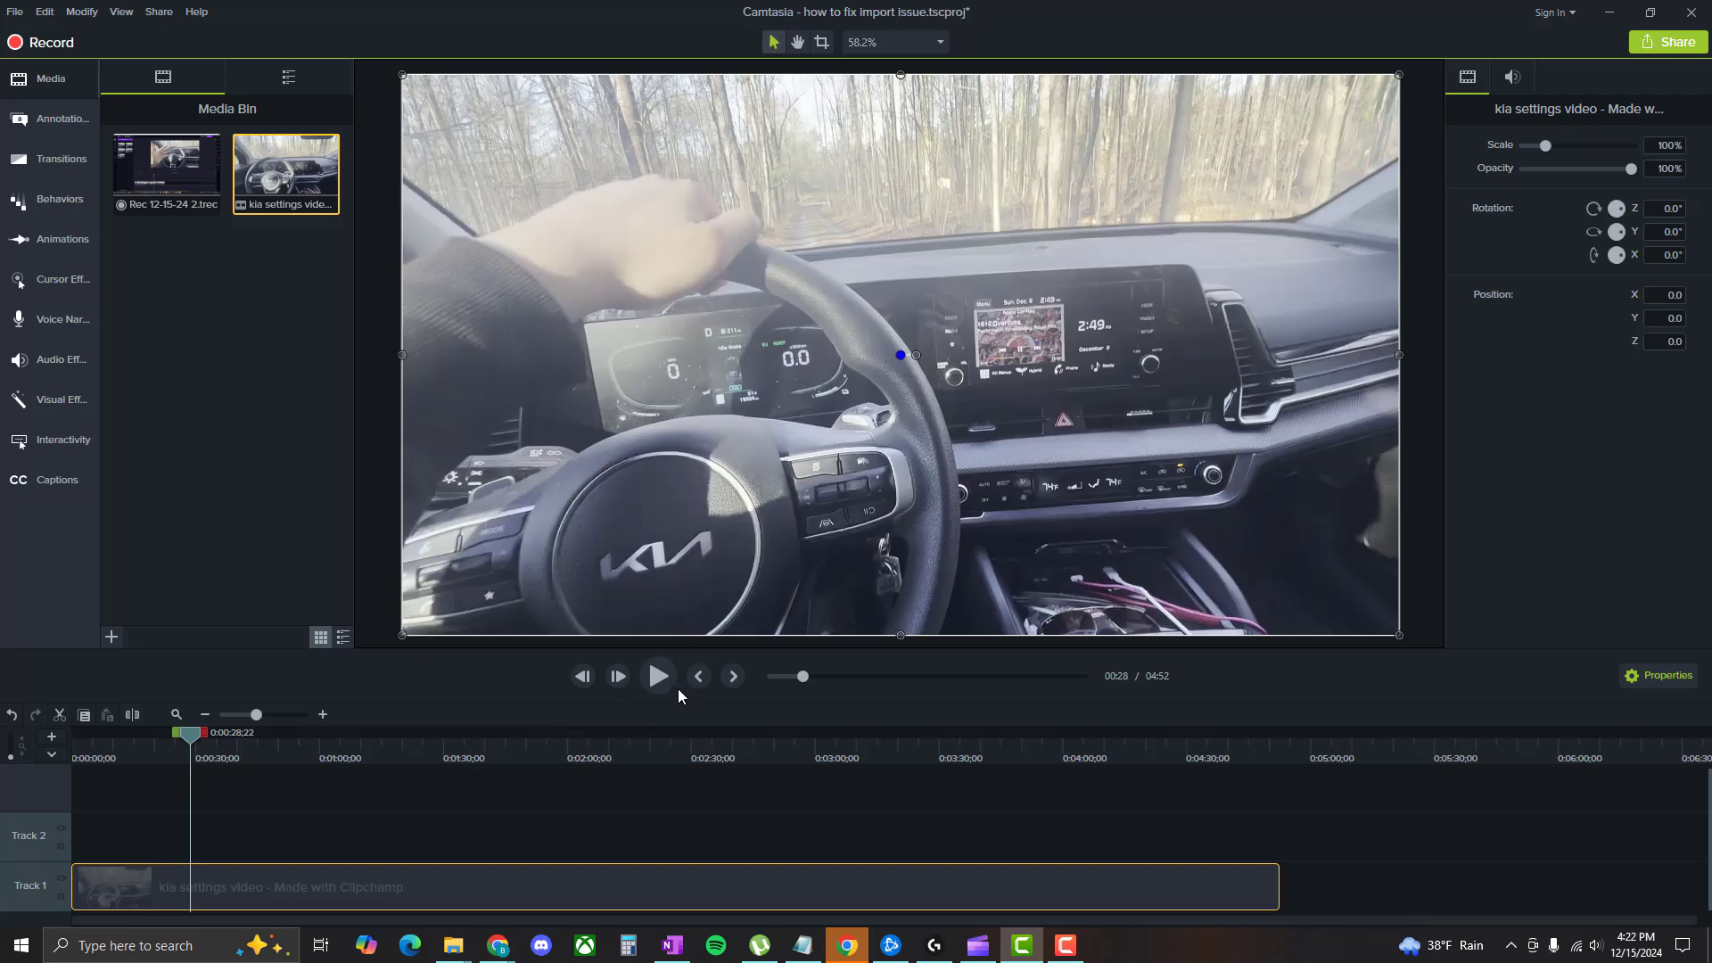
pyautogui.click(664, 676)
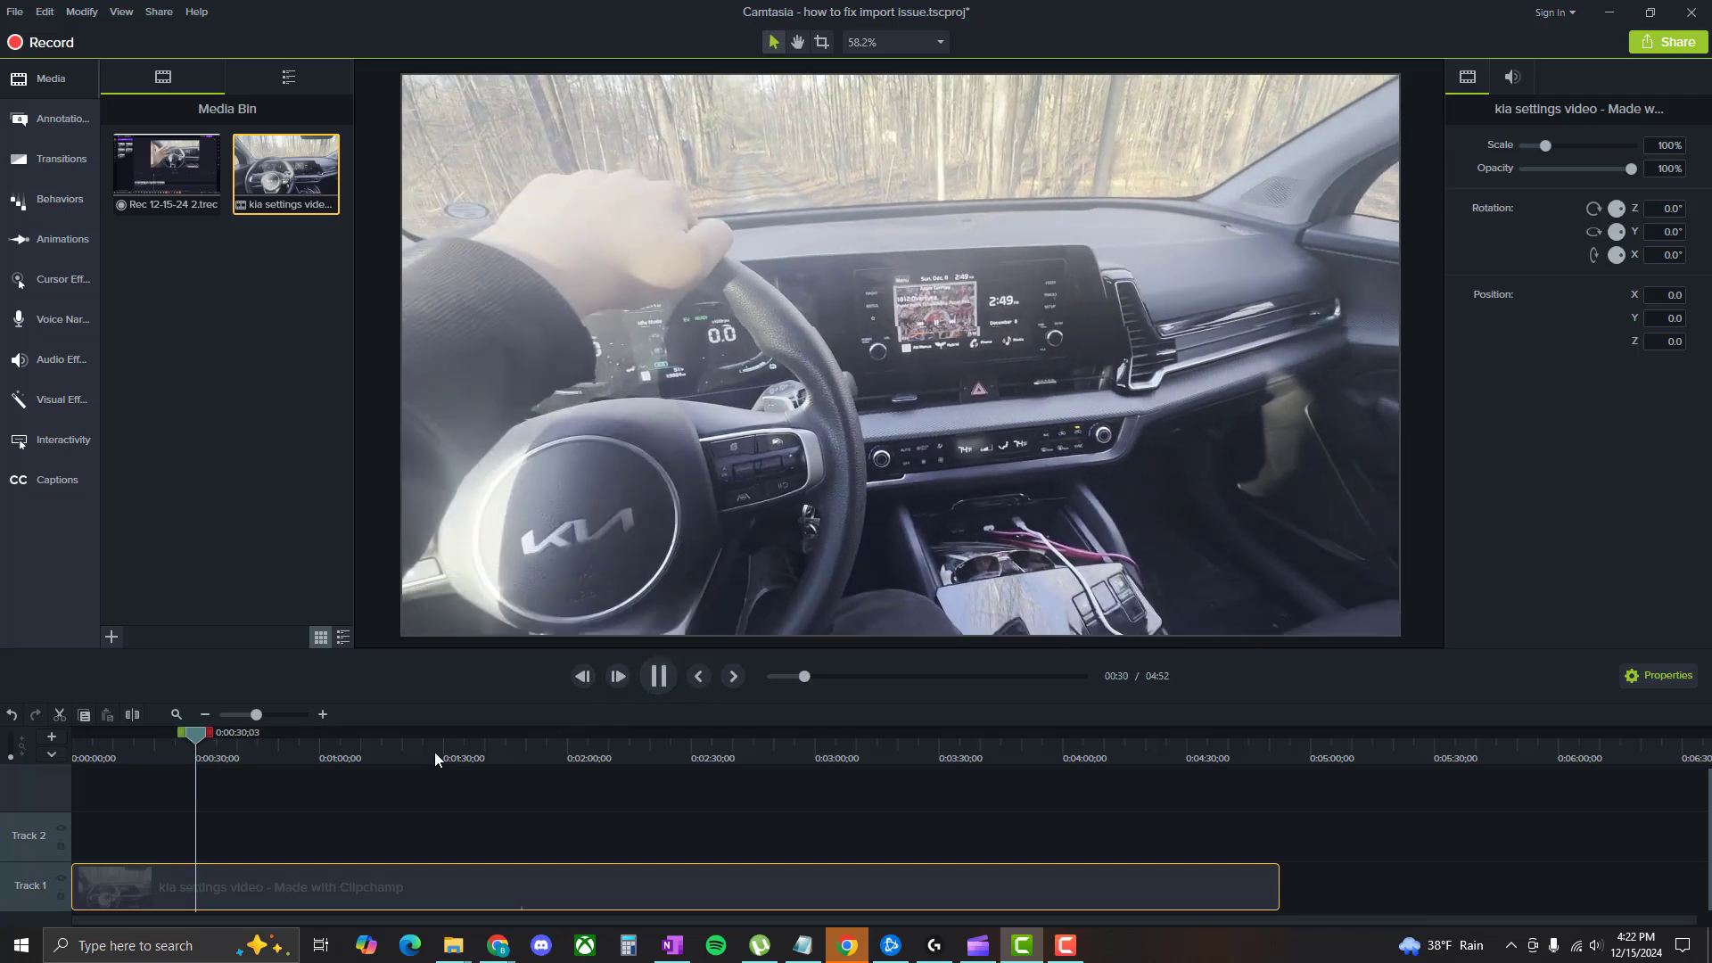
pyautogui.click(472, 747)
pyautogui.click(638, 749)
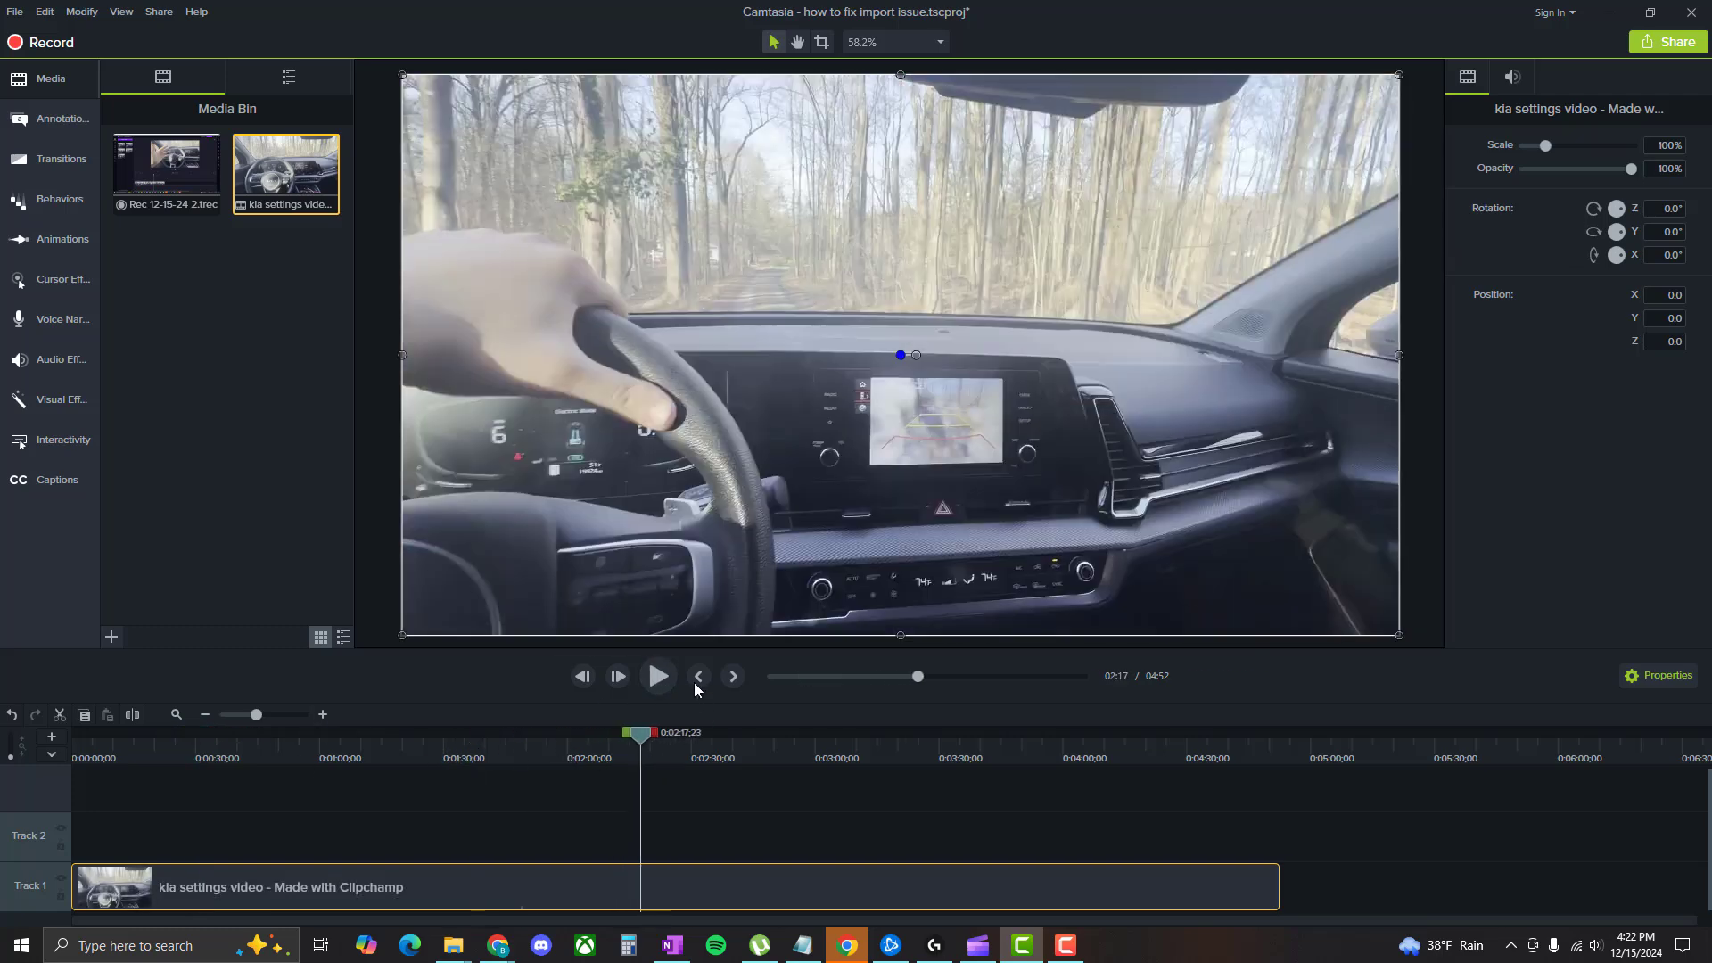
pyautogui.click(665, 681)
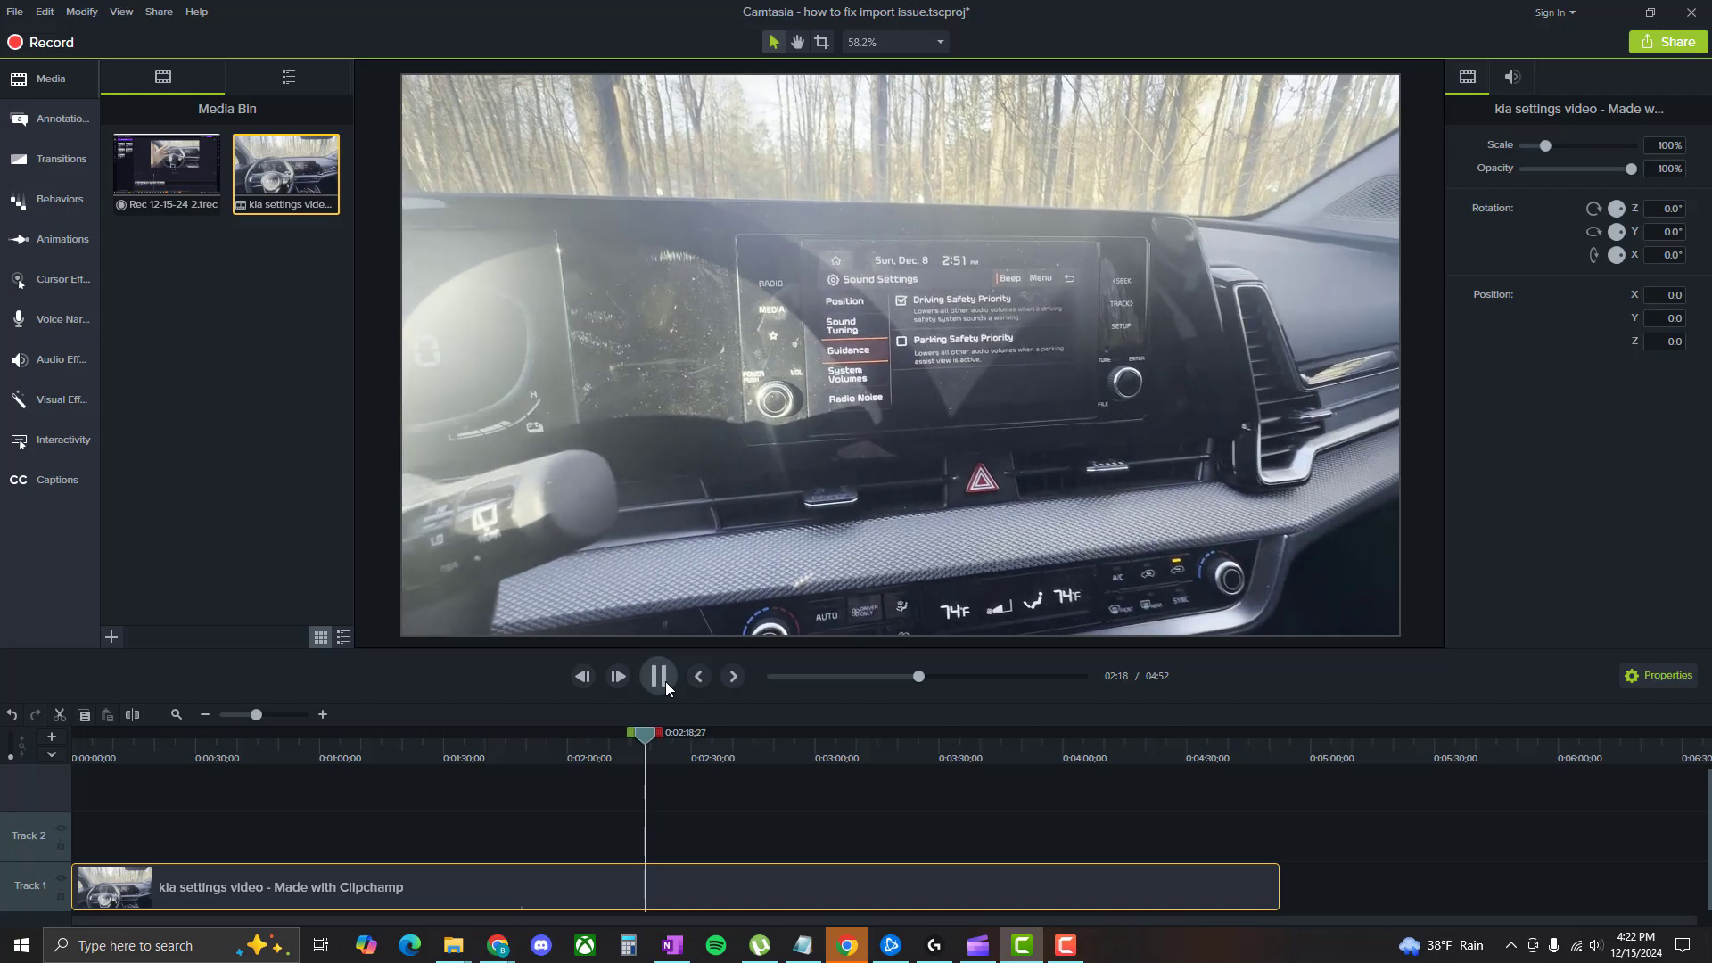